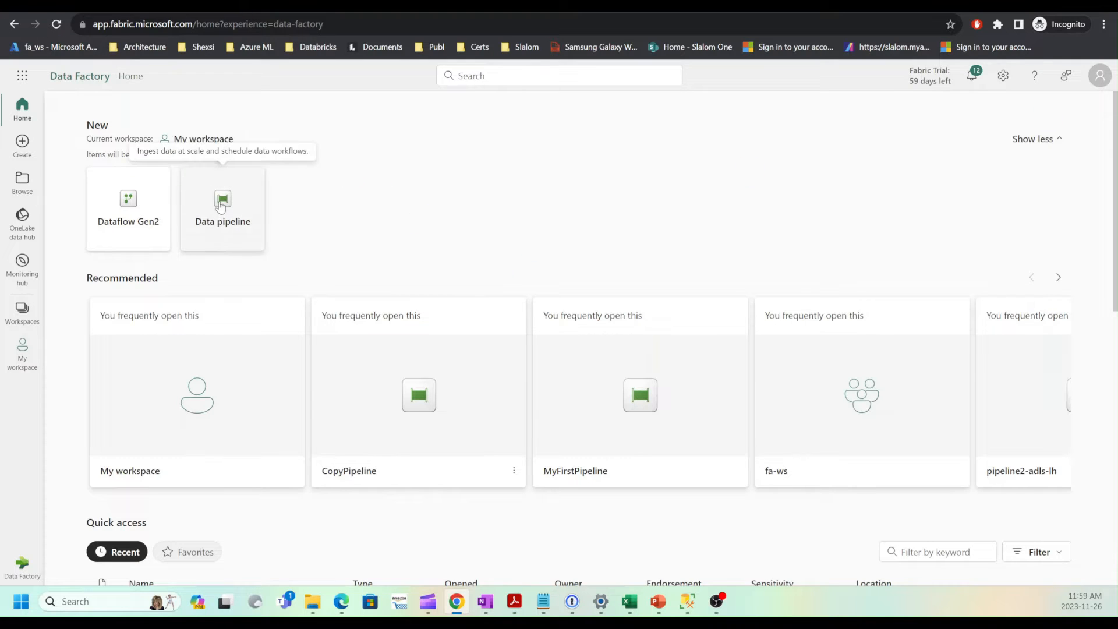
# Step: Create a new data pipeline named pipeline-Lookup in My workspace
pyautogui.click(221, 207)
pyautogui.click(524, 306)
pyautogui.press('BackSpace')
pyautogui.write('2')
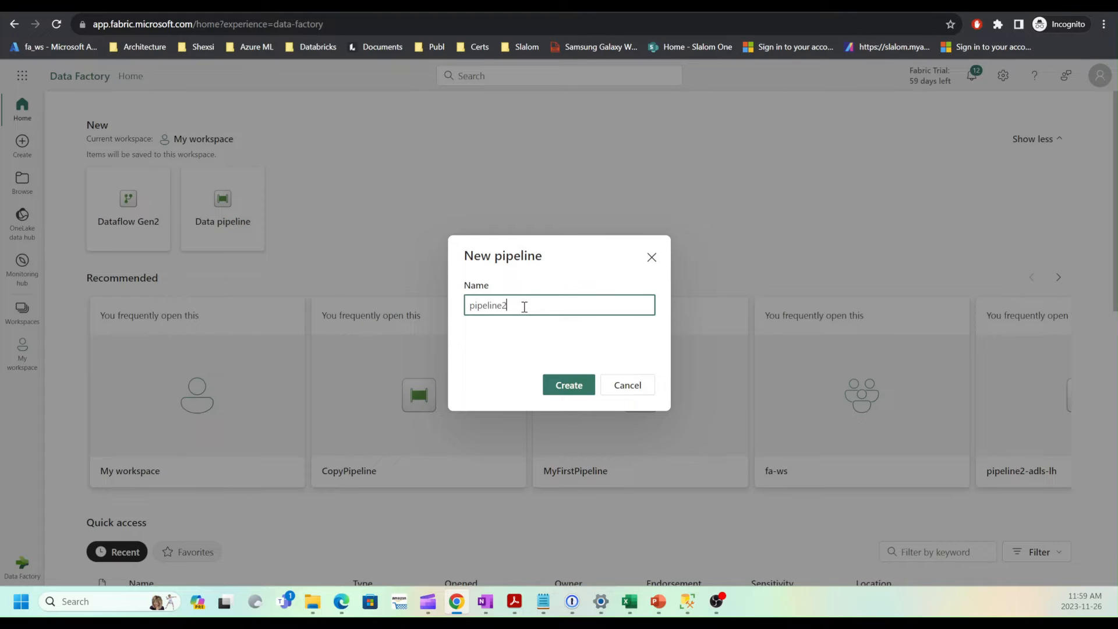
pyautogui.press('BackSpace')
pyautogui.write('-')
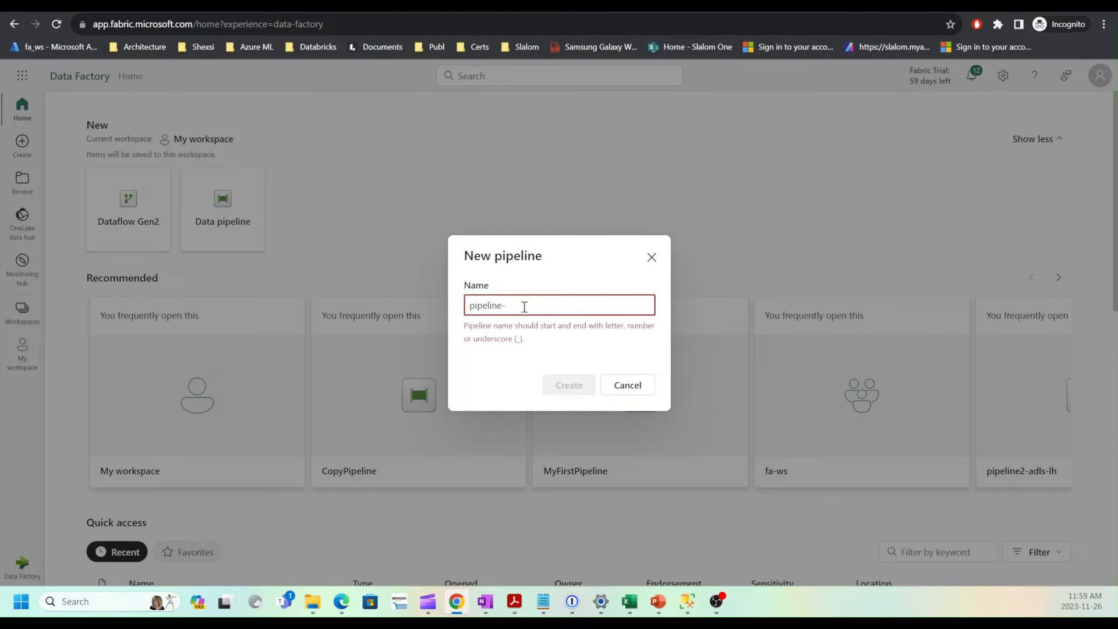
pyautogui.write('Lookup')
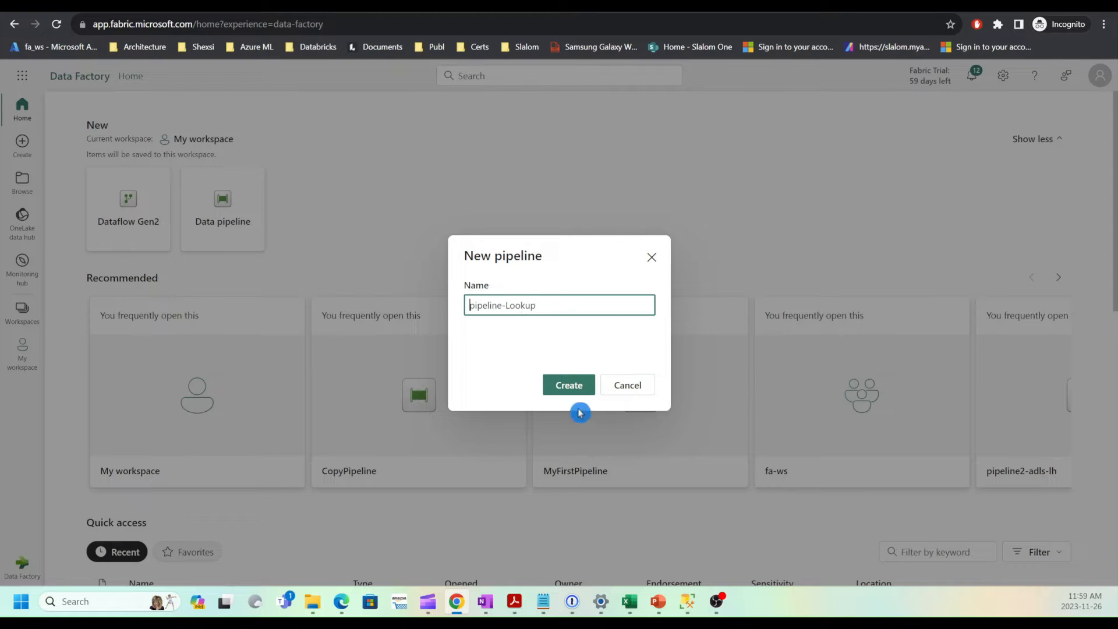
pyautogui.click(550, 393)
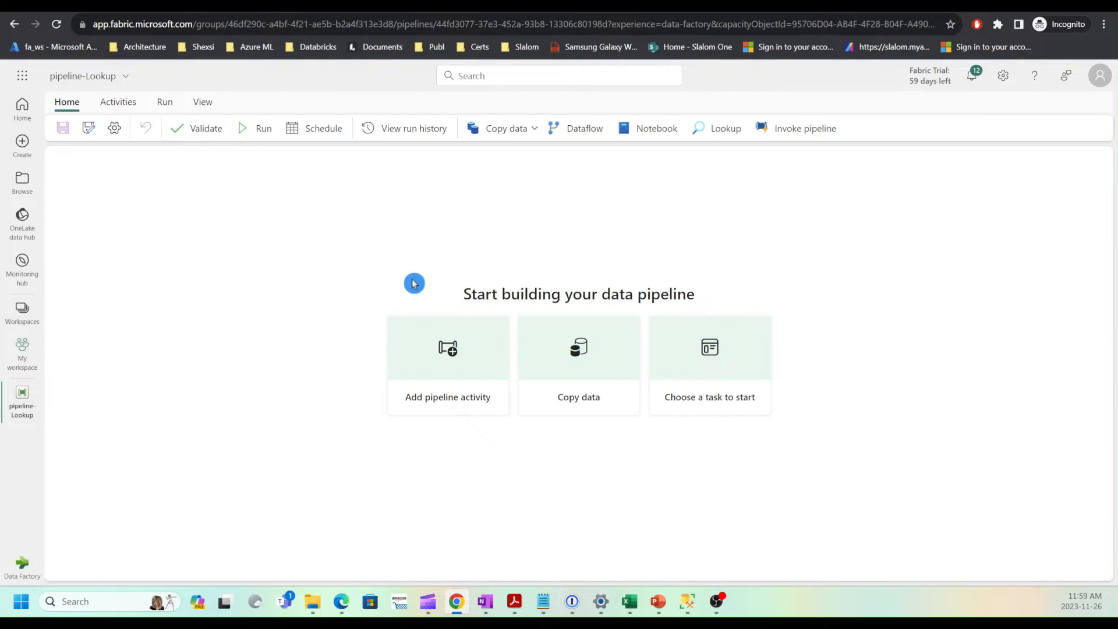
# Step: Add a Lookup activity to the pipeline canvas and rename it LookupfromQuery
pyautogui.click(130, 108)
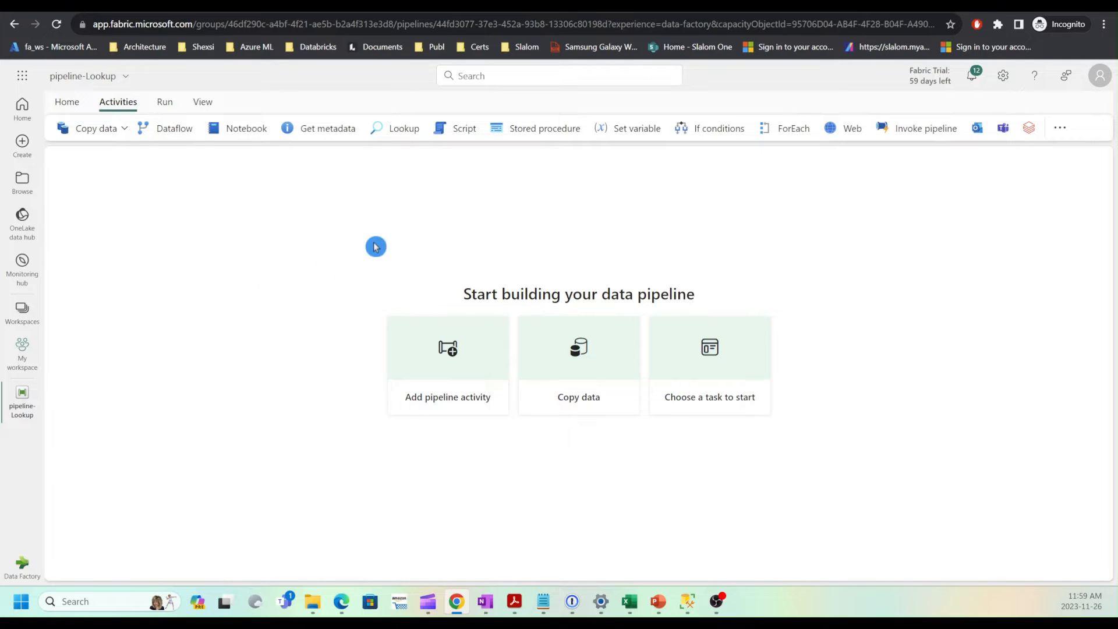
pyautogui.click(405, 129)
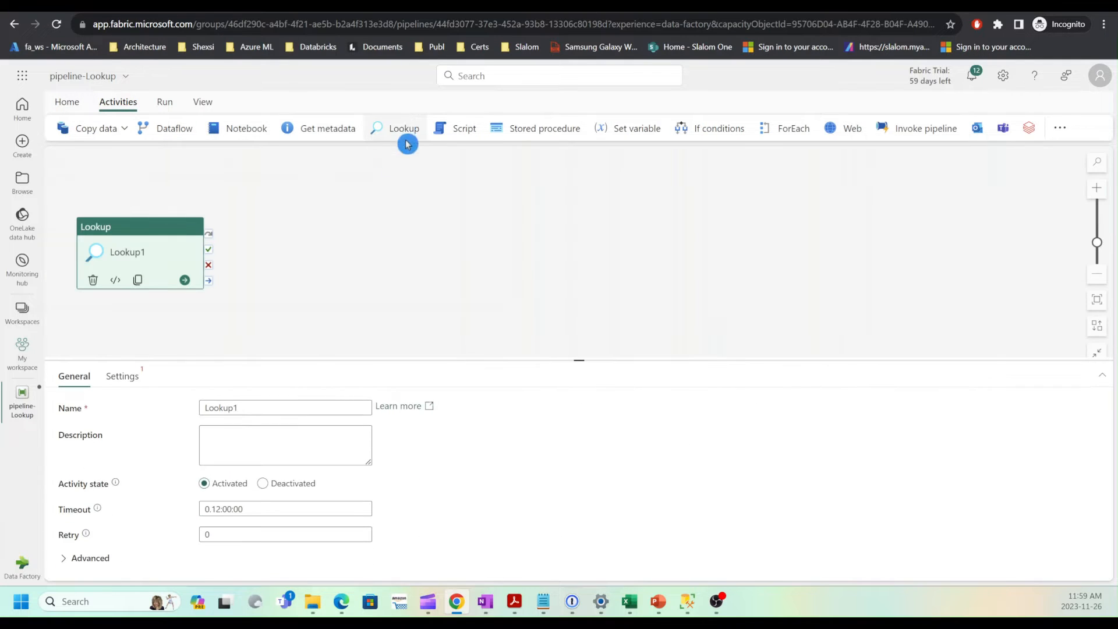
pyautogui.moveTo(145, 231); pyautogui.dragTo(180, 220)
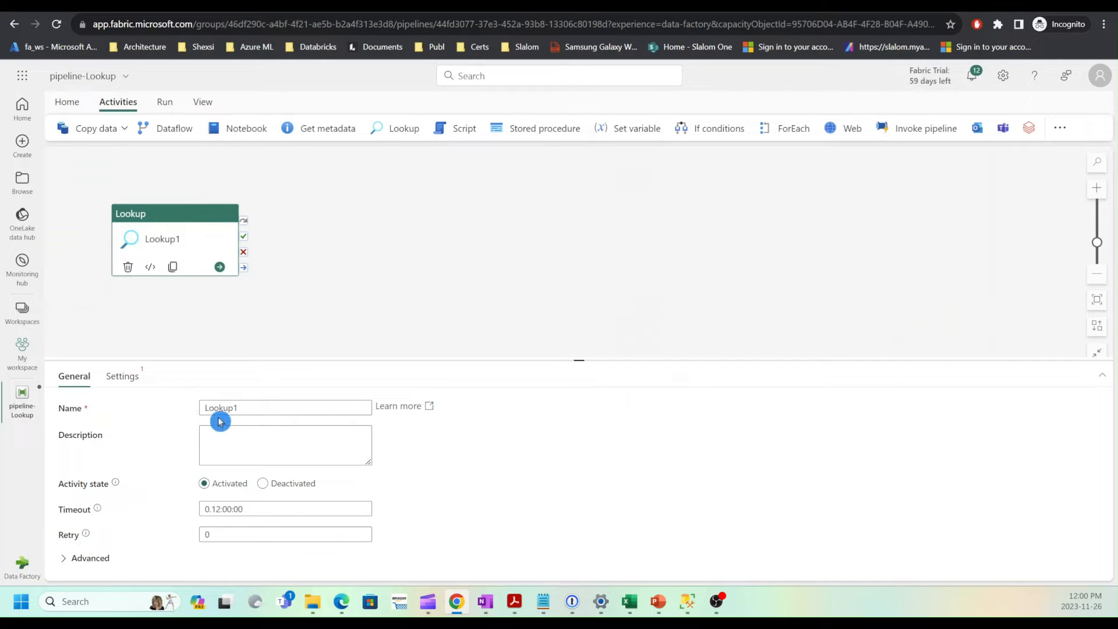
pyautogui.moveTo(233, 408); pyautogui.dragTo(281, 405)
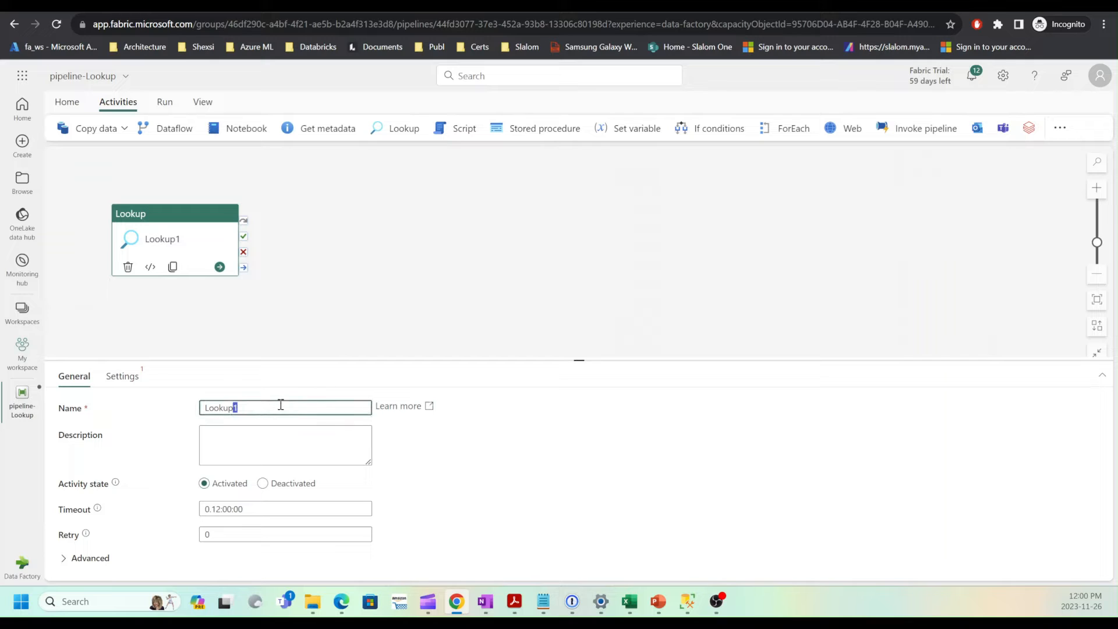
pyautogui.write('fromQuer')
pyautogui.press('BackSpace')
pyautogui.write('y')
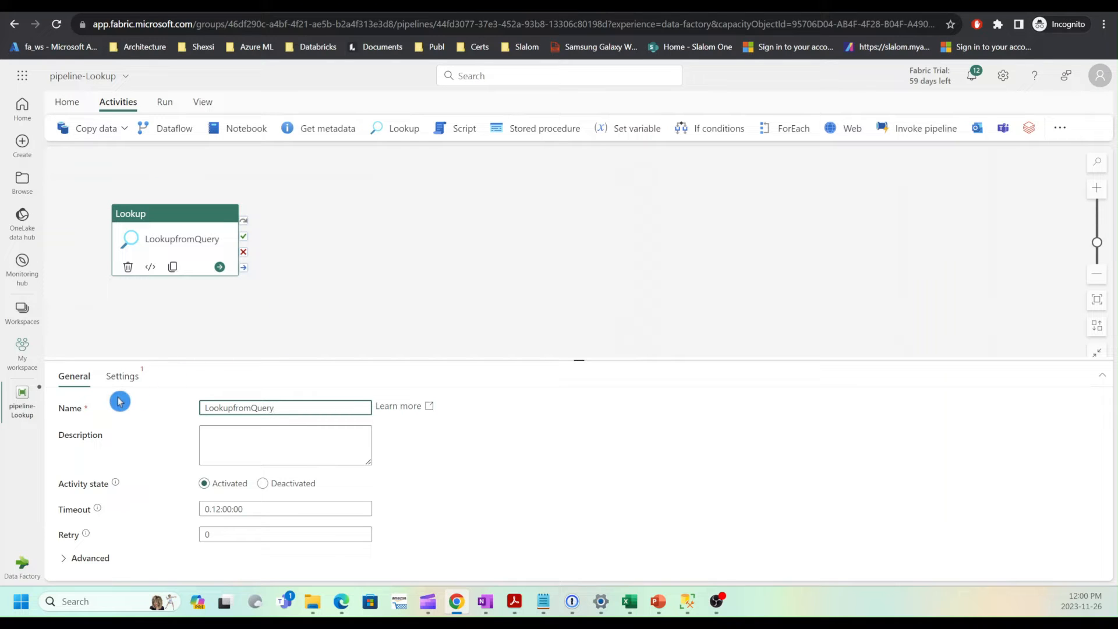
# Step: Set the lookup's external connection to the fabric-sql.database.windows.net AdventureWorks database with connection type Azure SQL Database
pyautogui.click(121, 377)
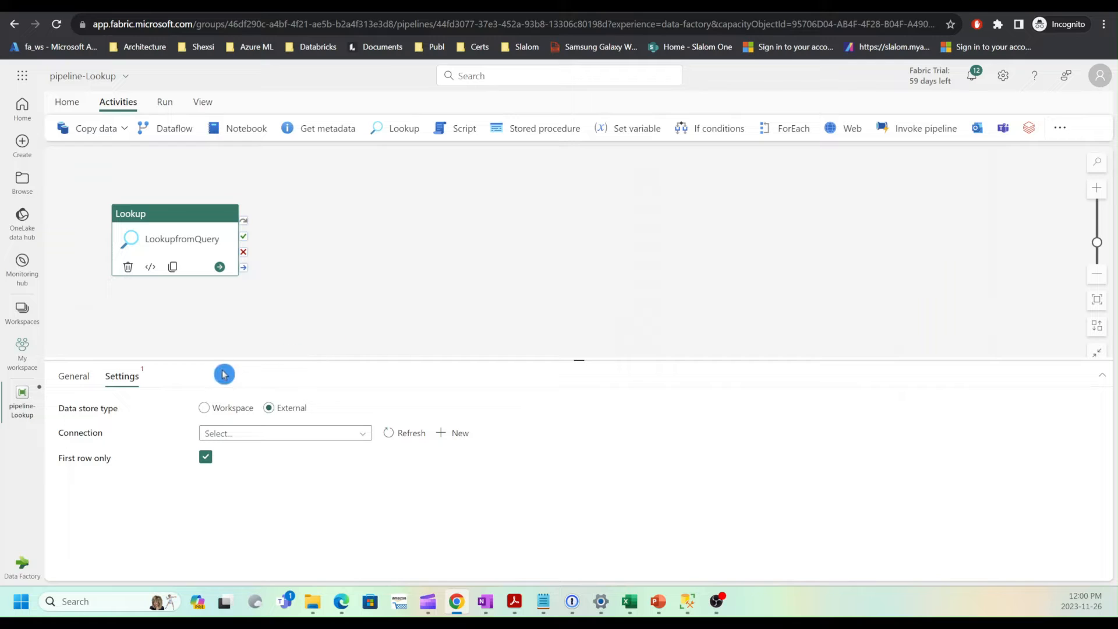
pyautogui.click(362, 434)
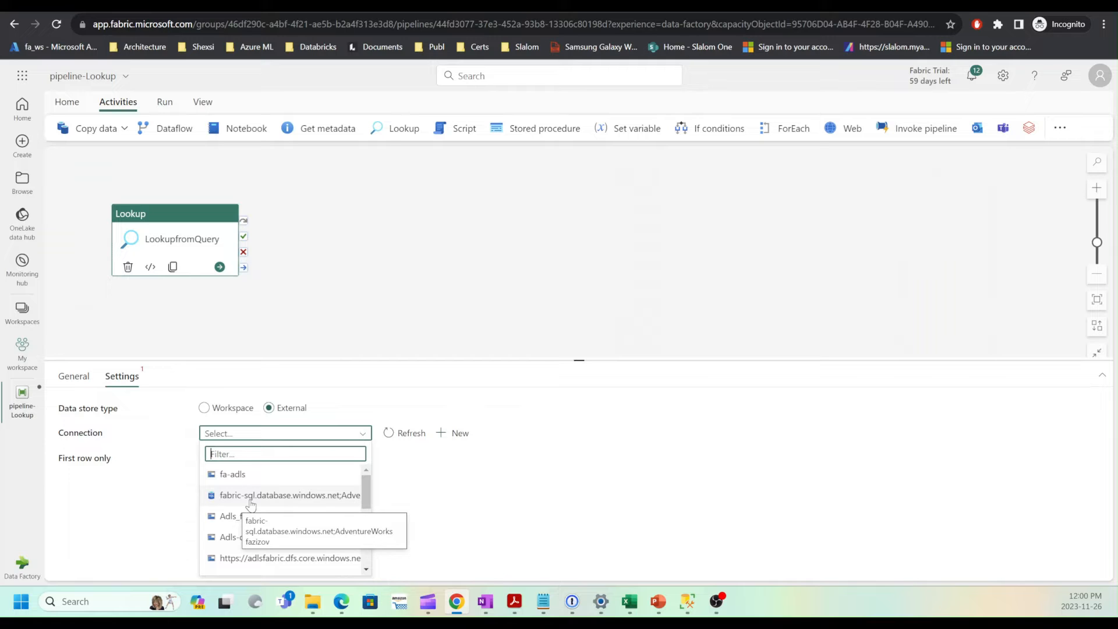
pyautogui.click(275, 501)
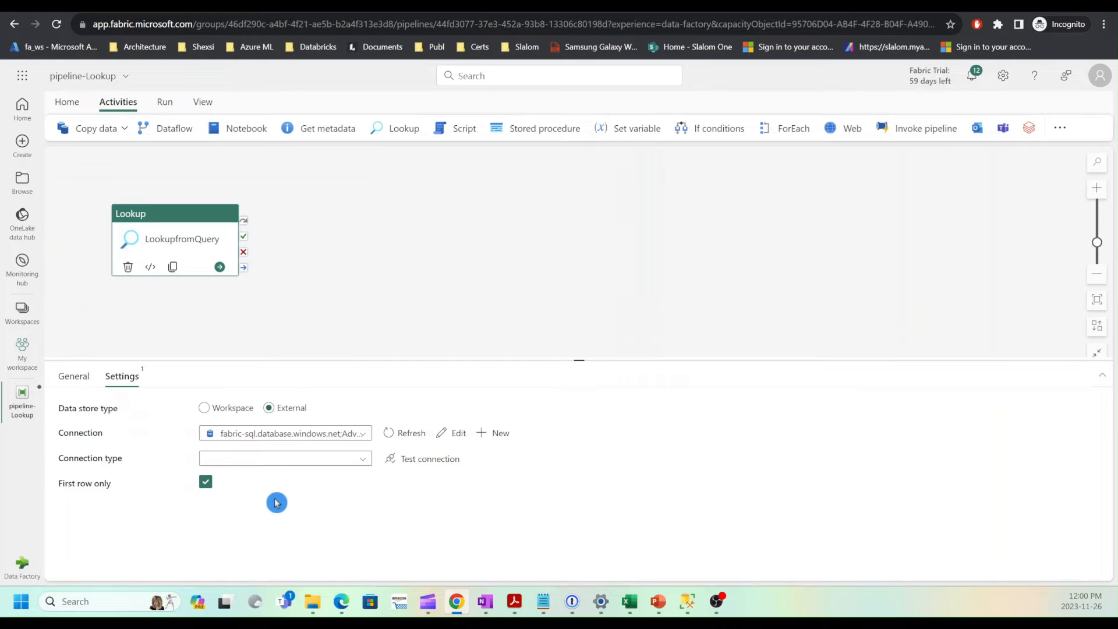
pyautogui.click(363, 458)
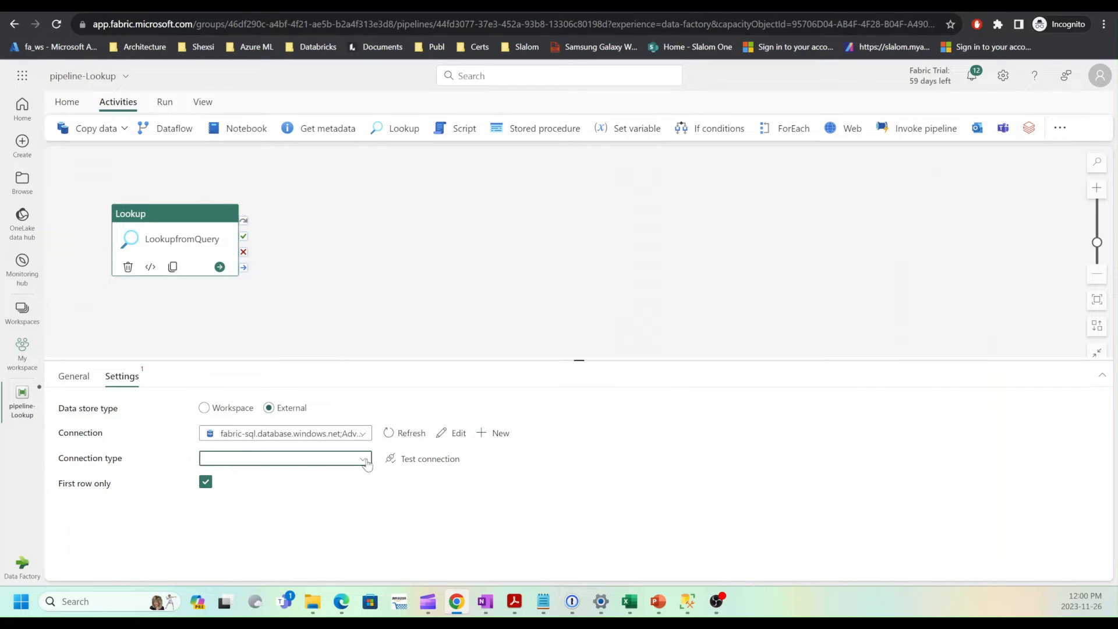
pyautogui.click(278, 521)
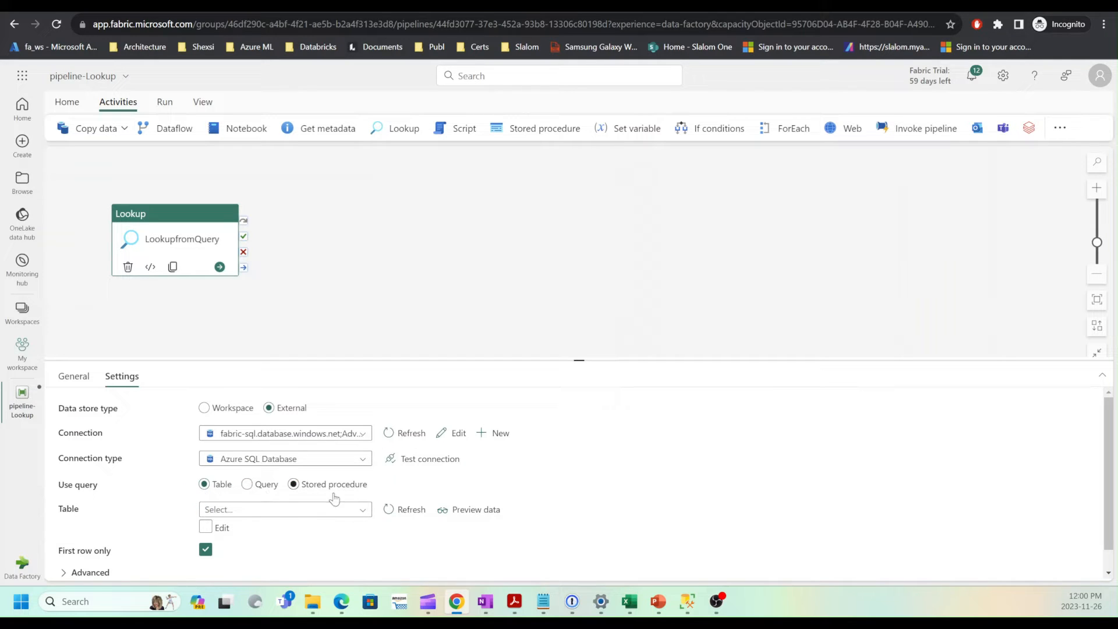
pyautogui.click(364, 510)
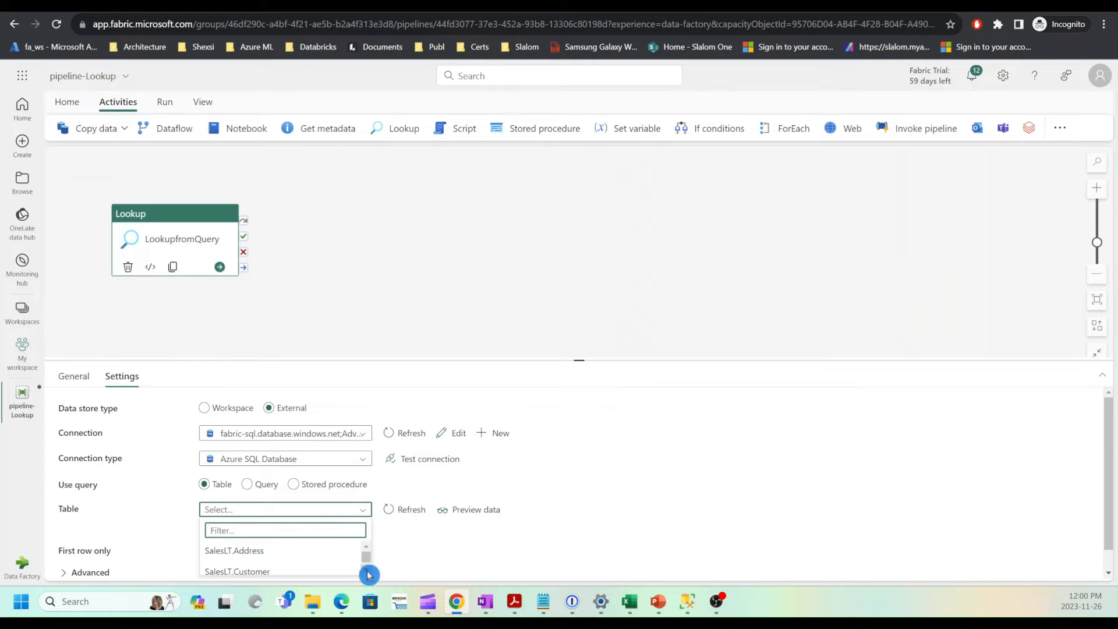
pyautogui.click(367, 571)
pyautogui.click(367, 573)
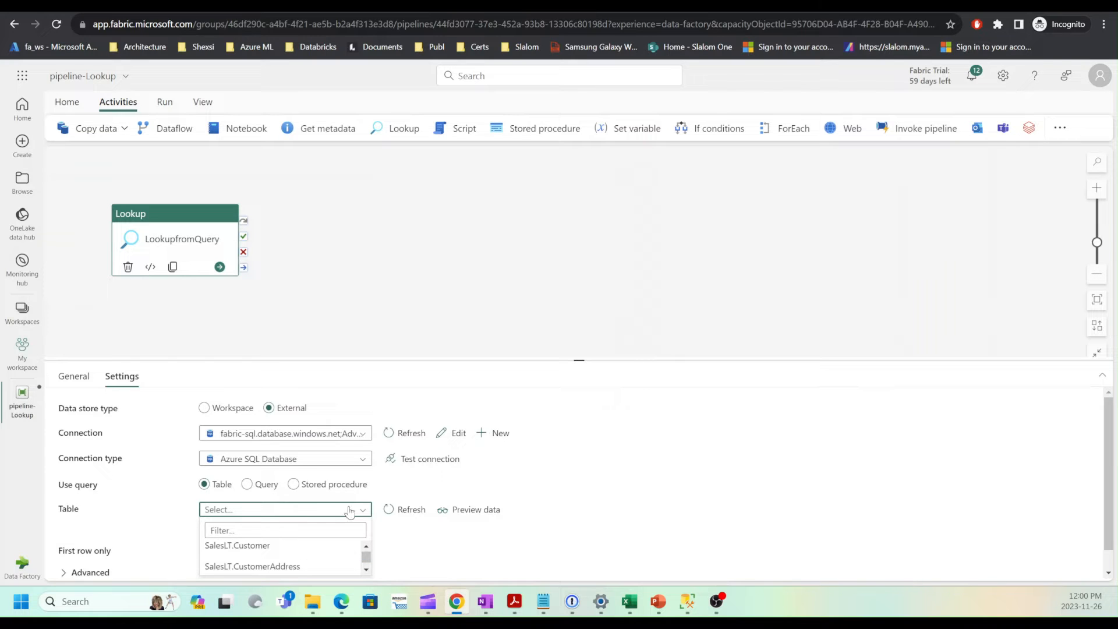
pyautogui.click(410, 554)
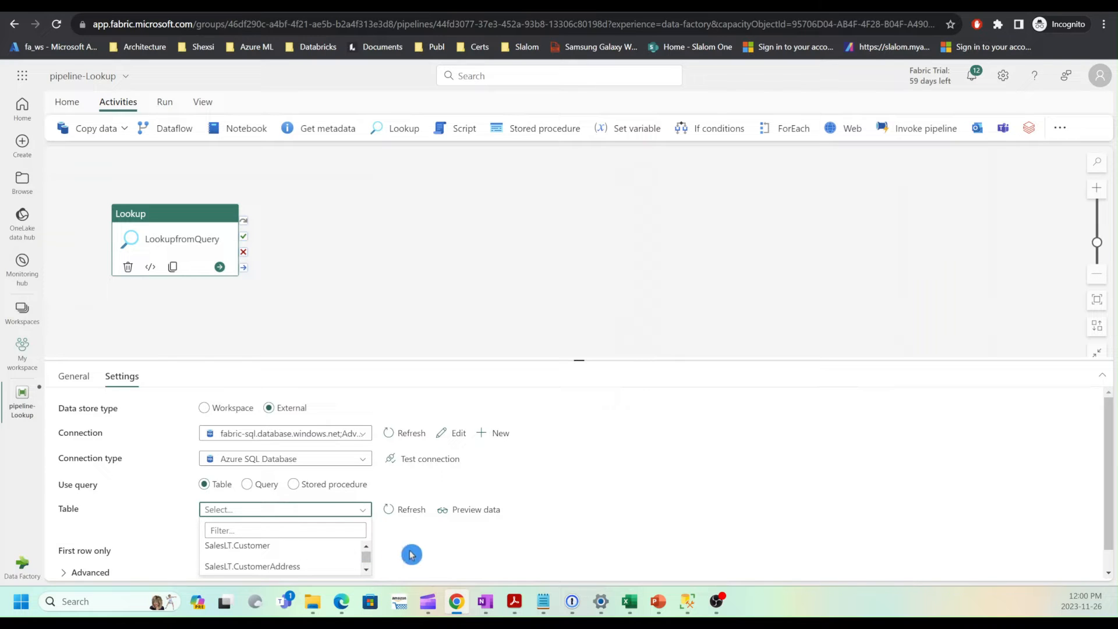
# Step: Set the lookup to use a query, and copy the SalesLT.Customer select statement from SQLQuery3.sql in SQL Server Management Studio
pyautogui.click(247, 484)
pyautogui.click(241, 511)
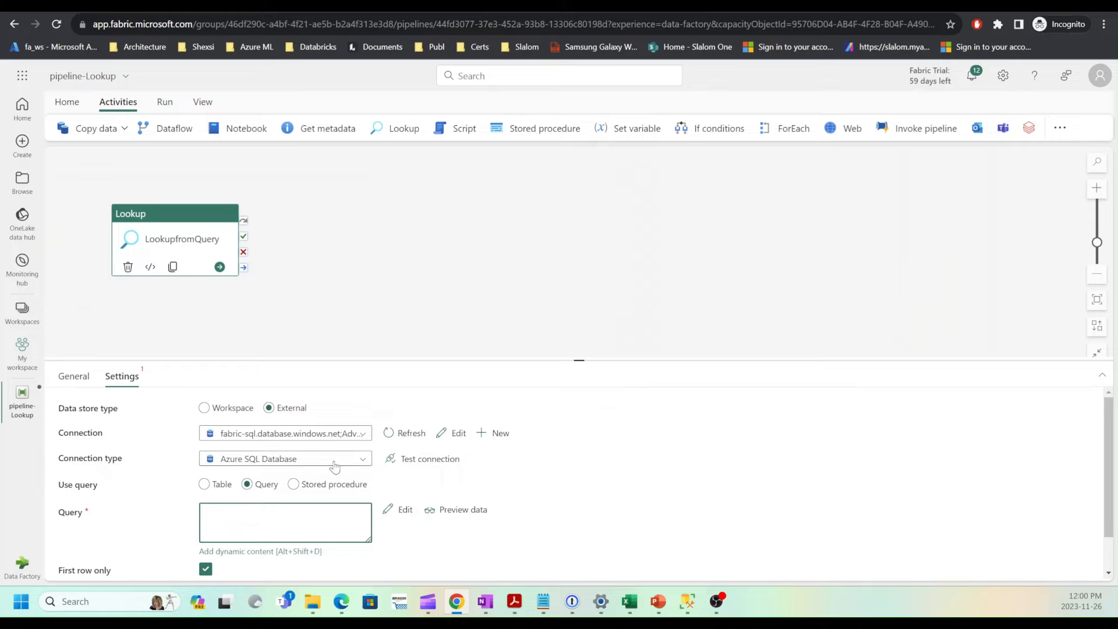
pyautogui.click(689, 604)
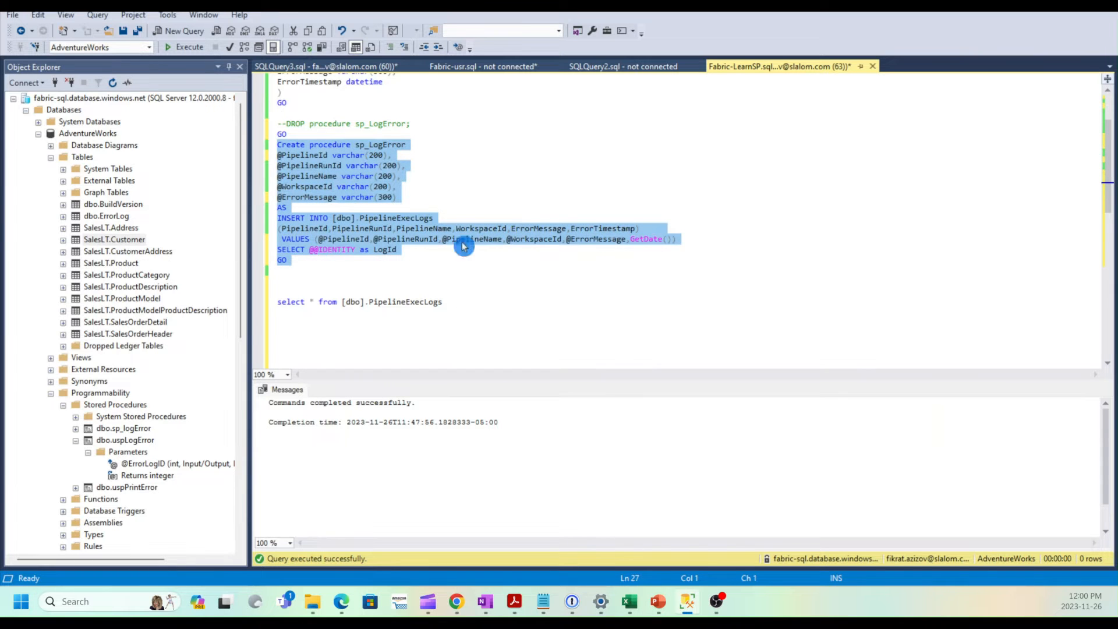
pyautogui.scroll(3, 464, 233)
pyautogui.click(332, 67)
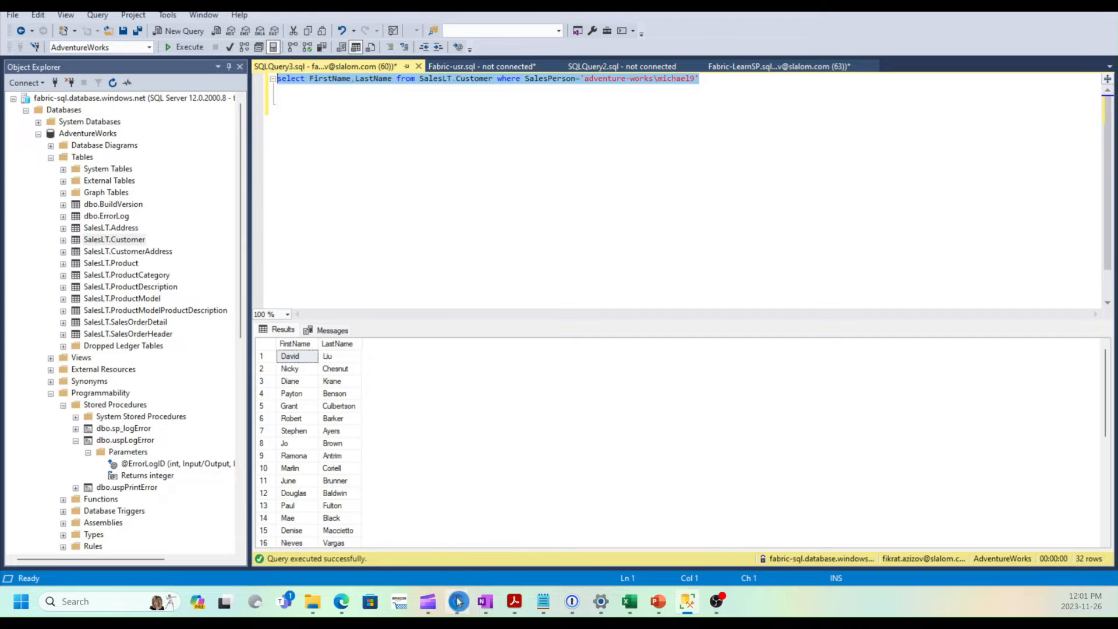
pyautogui.rightClick(366, 83)
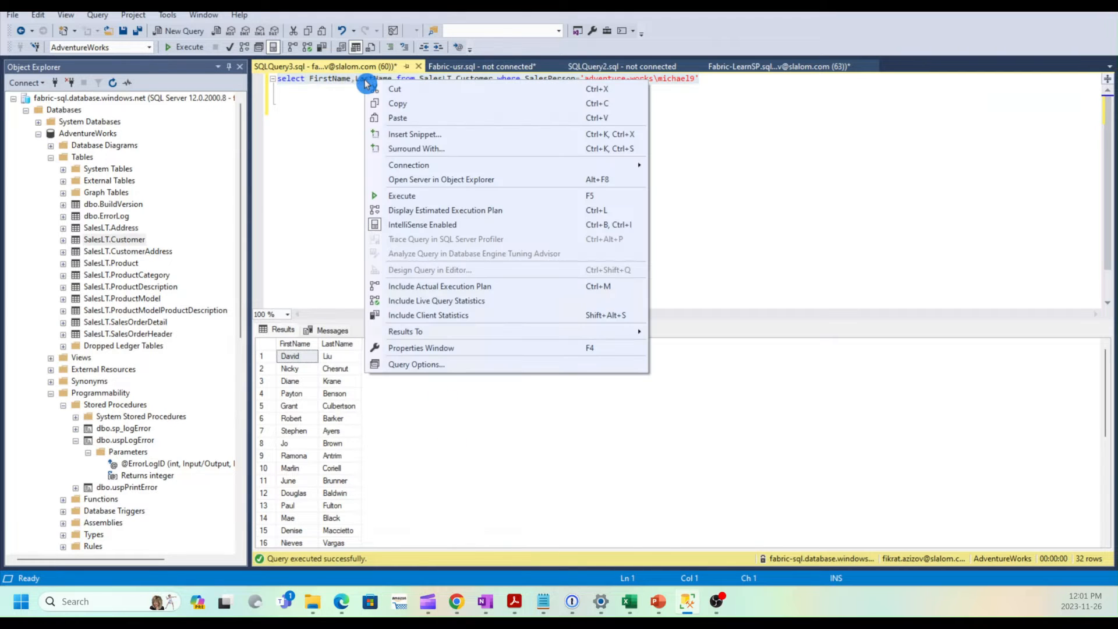
pyautogui.click(397, 101)
# Step: Switch back to Fabric in Chrome, paste the copied select statement as the lookup's query and preview its data
pyautogui.click(457, 601)
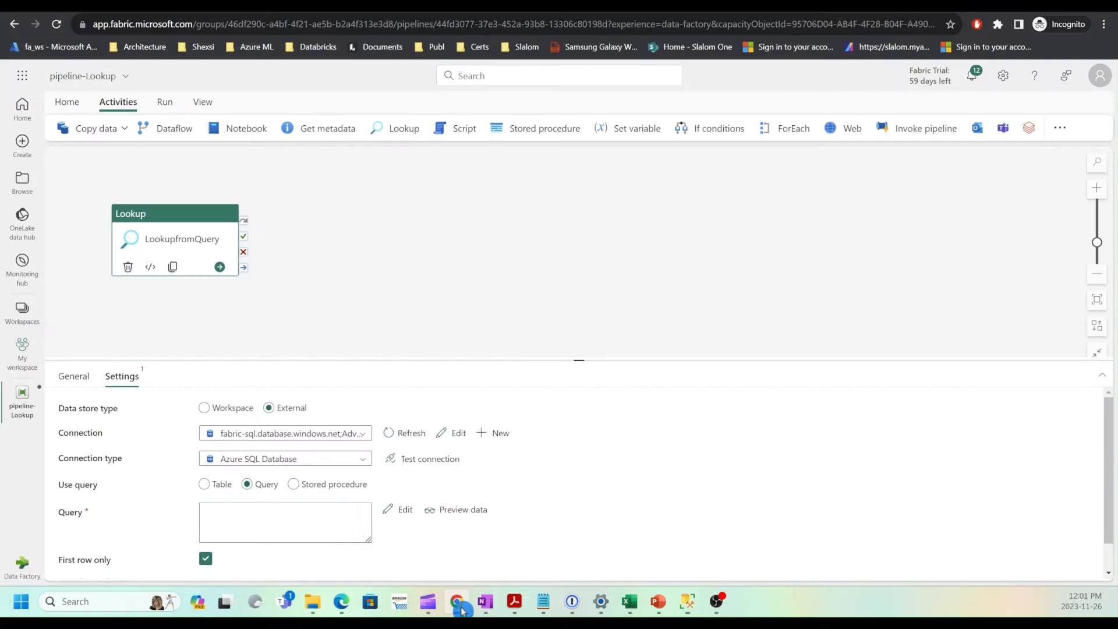
pyautogui.click(315, 531)
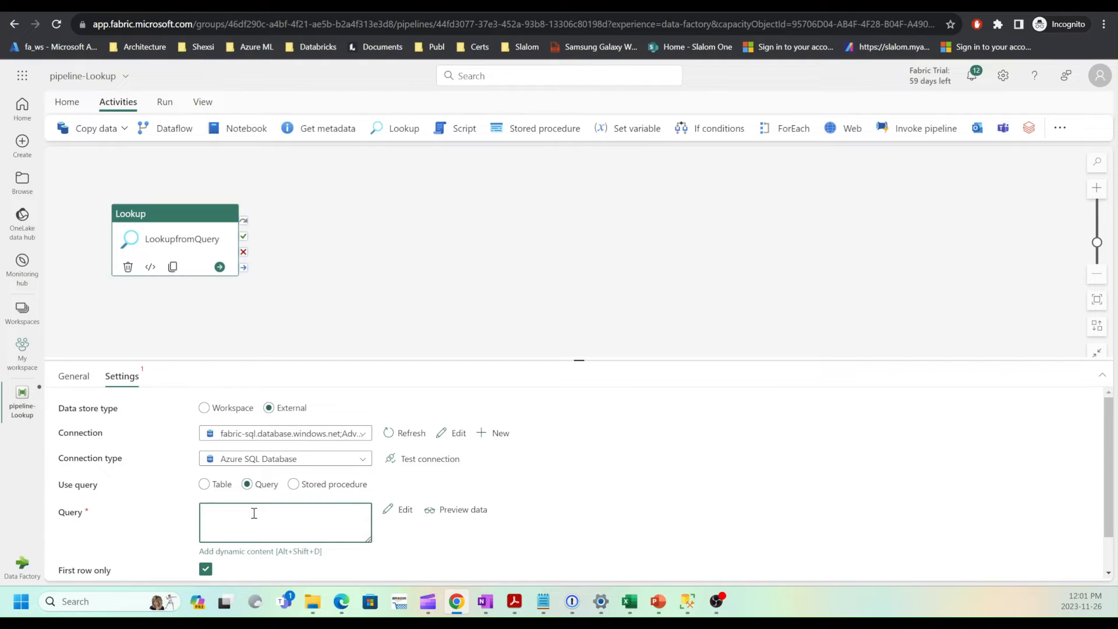
pyautogui.hotkey('ctrl', 'v')
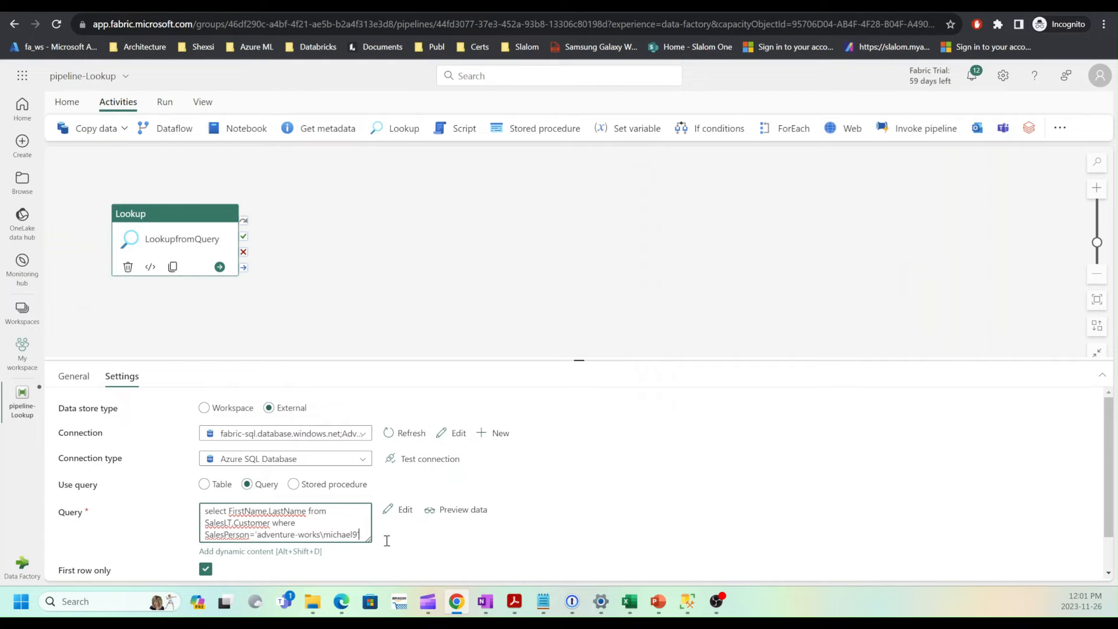
pyautogui.click(460, 512)
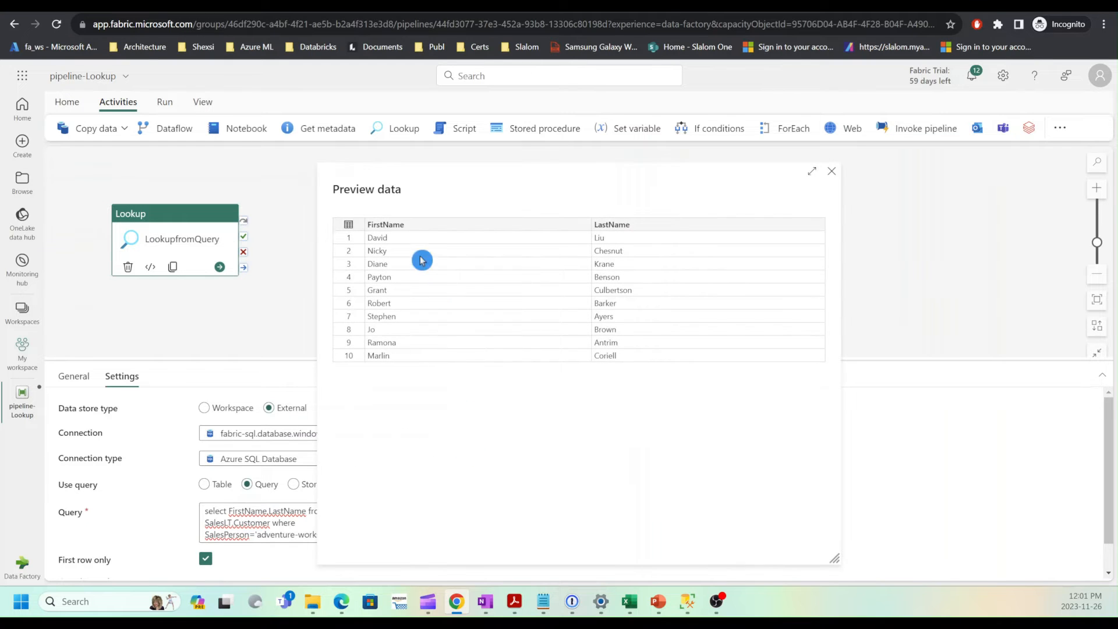
pyautogui.click(832, 172)
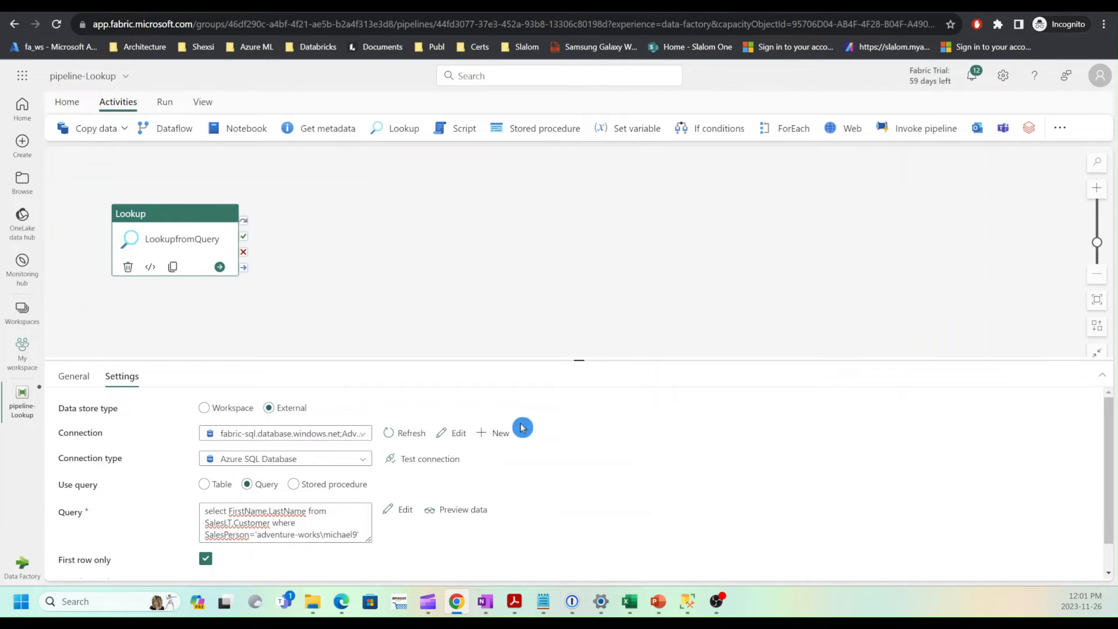
# Step: Save the pipeline and run it with First row only enabled
pyautogui.scroll(-1, 685, 423)
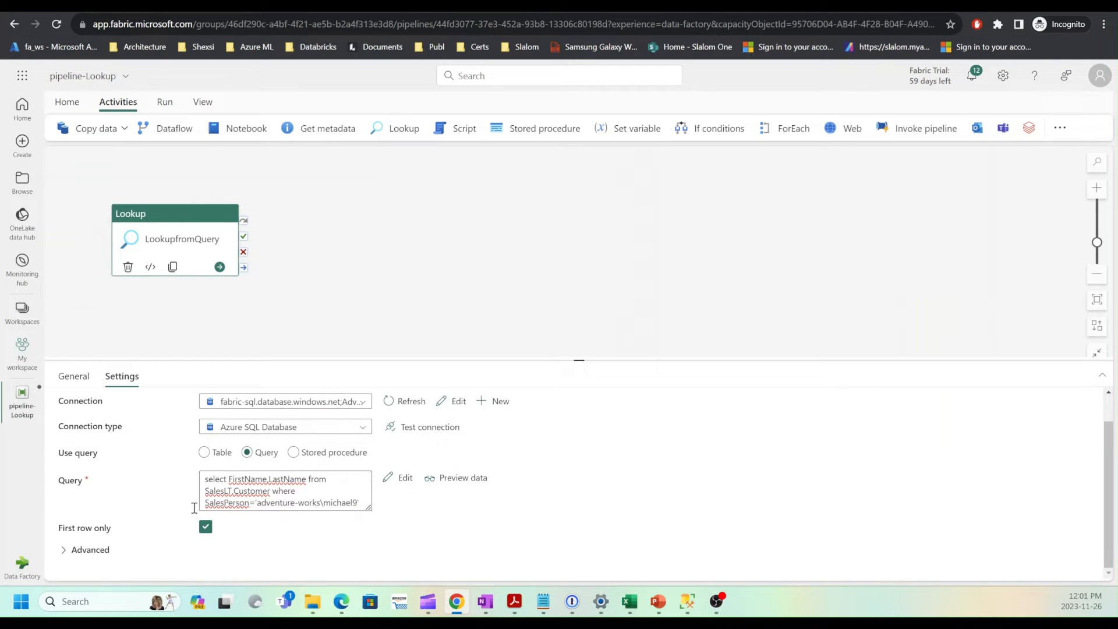
pyautogui.moveTo(68, 537)
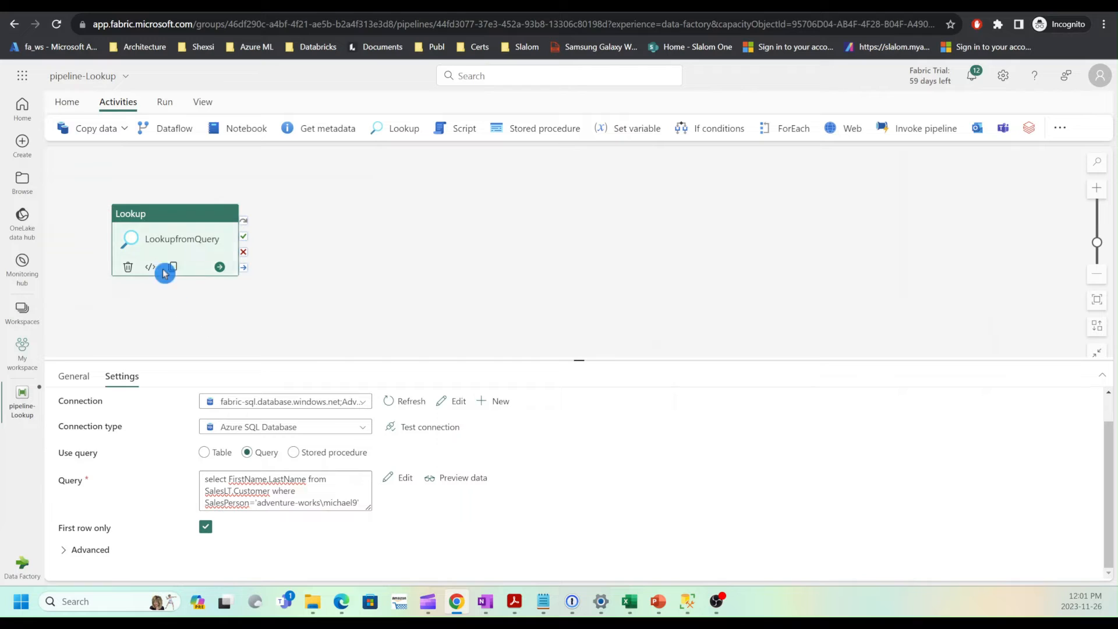
pyautogui.click(67, 102)
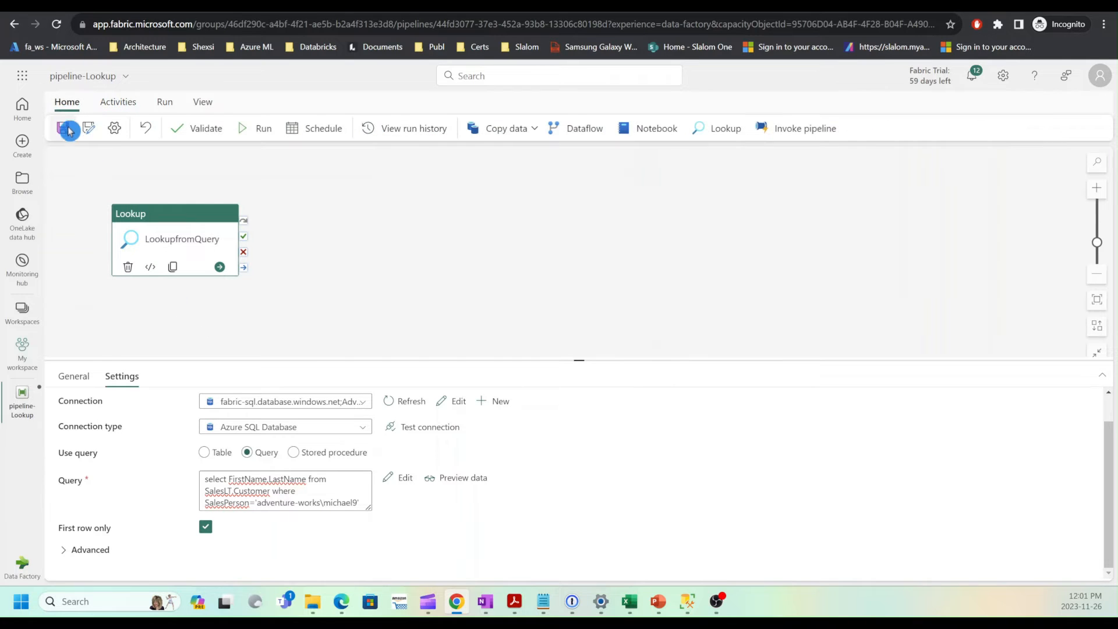
pyautogui.click(66, 128)
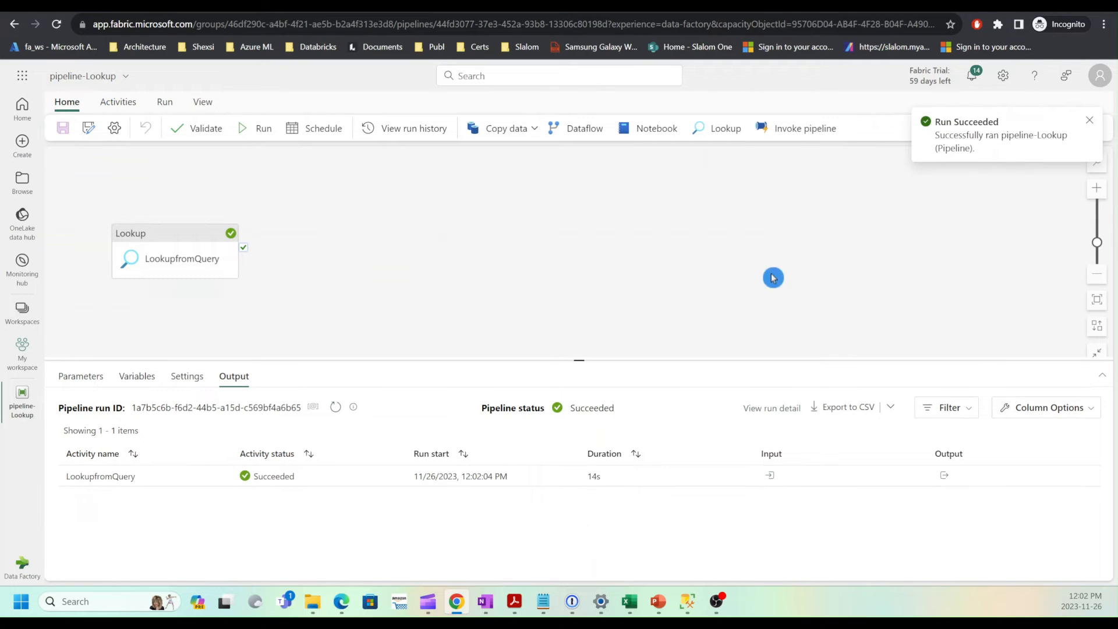
# Step: Examine the JSON output of the LookupfromQuery activity run, including its firstRow object, and close it
pyautogui.click(944, 477)
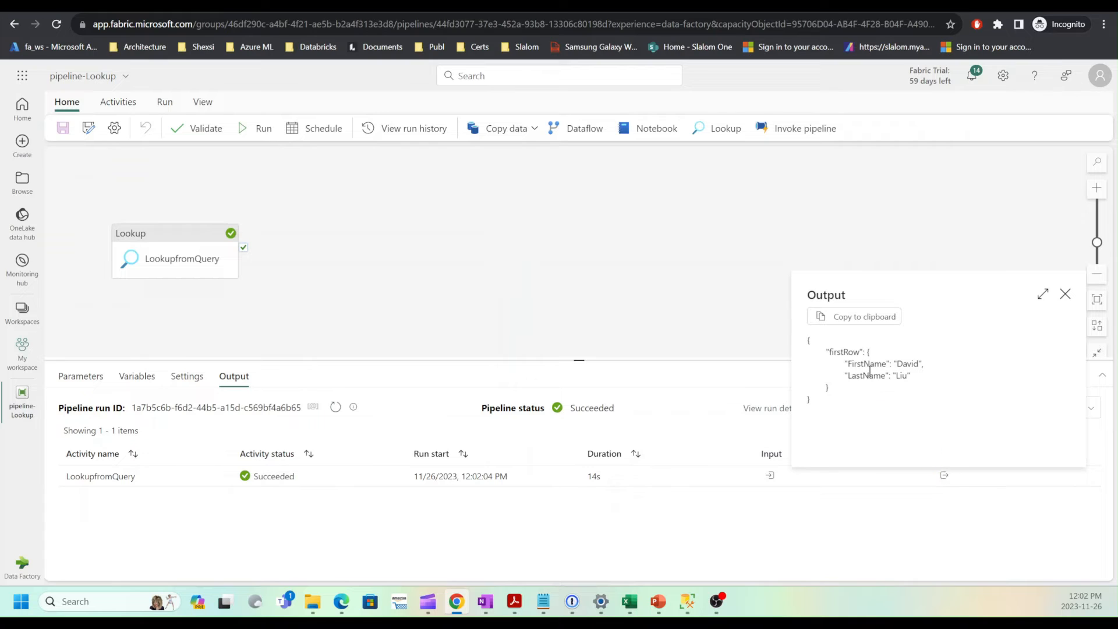
pyautogui.click(944, 362)
pyautogui.click(815, 347)
pyautogui.click(886, 355)
pyautogui.click(881, 355)
pyautogui.click(371, 297)
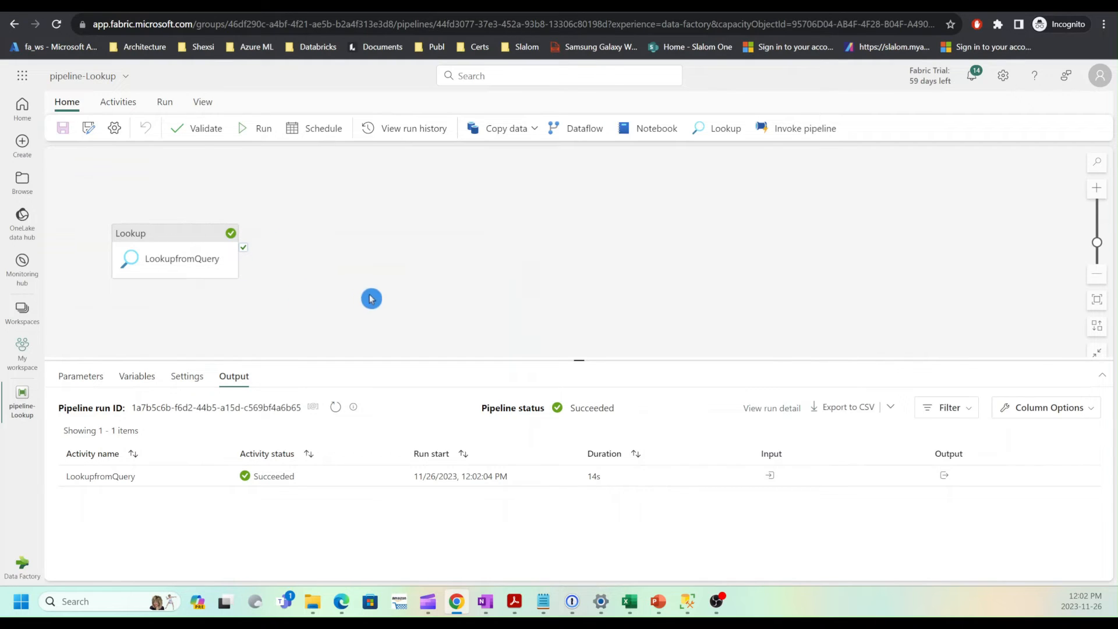
# Step: Disable First row only for the LookupfromQuery activity and save the pipeline
pyautogui.click(177, 240)
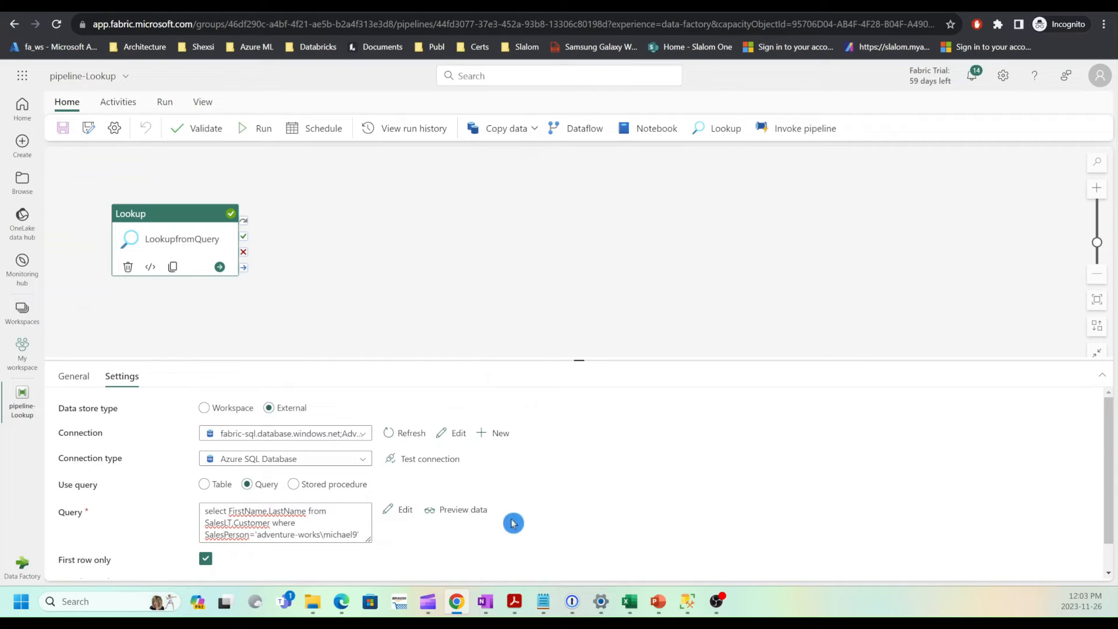
pyautogui.scroll(-1, 513, 523)
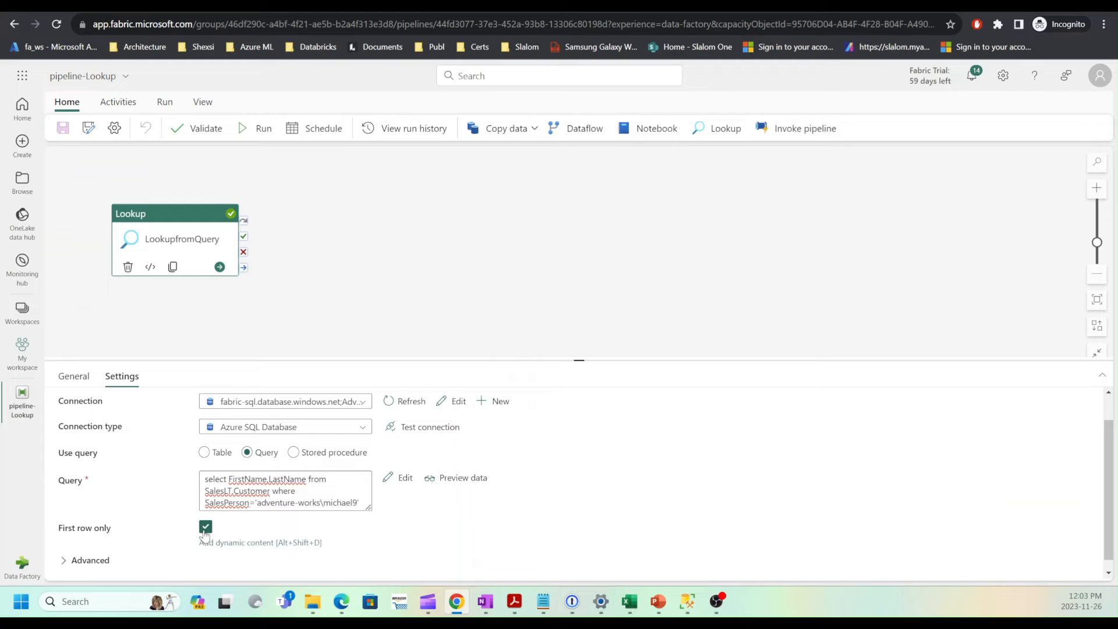
pyautogui.click(205, 528)
pyautogui.click(73, 128)
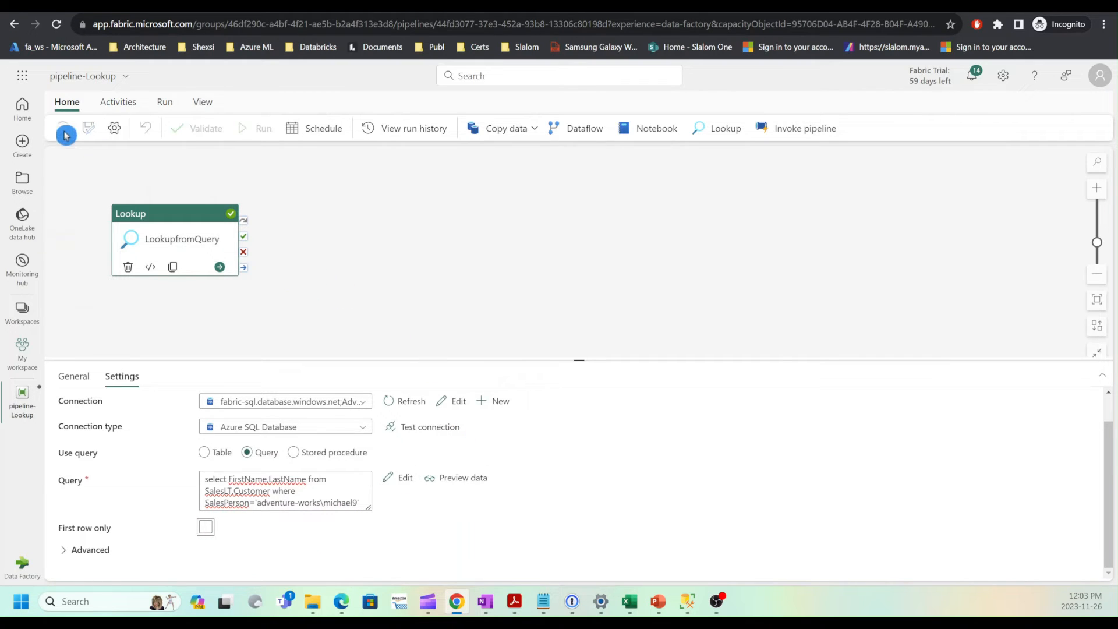
# Step: Run the pipeline with First row only disabled, examine the LookupfromQuery activity's JSON output, including its value array, and close it
pyautogui.click(263, 133)
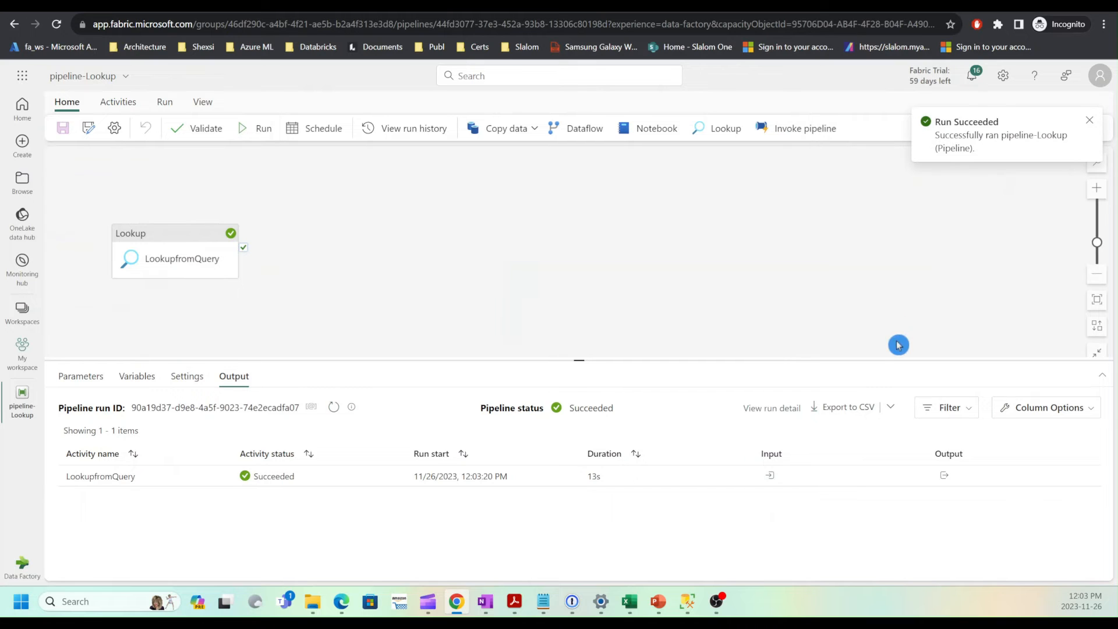
pyautogui.click(945, 477)
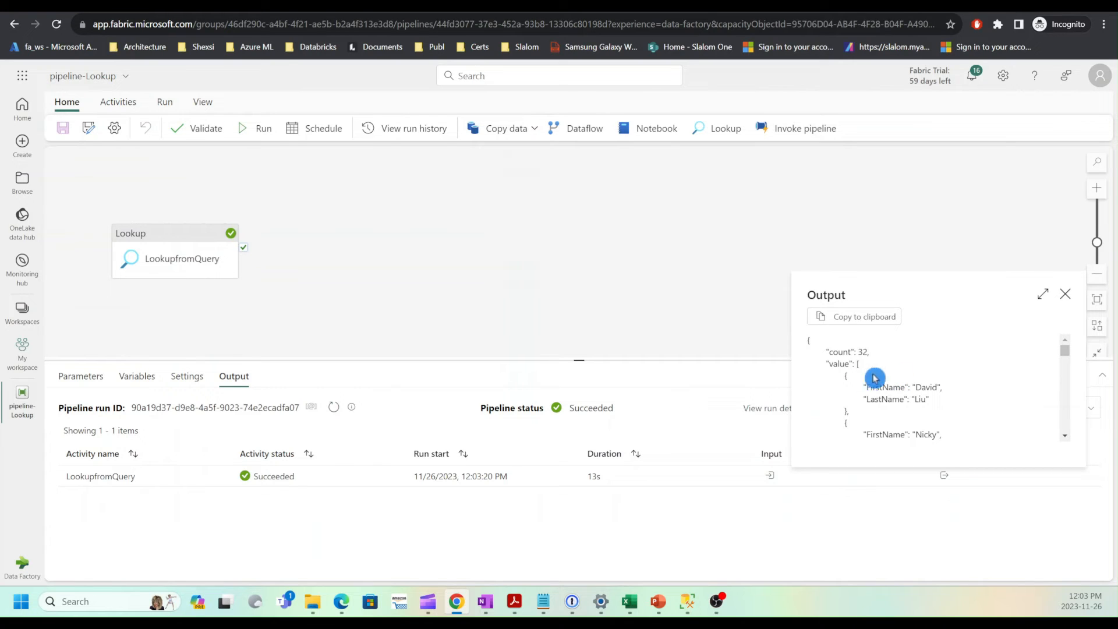
pyautogui.scroll(-6, 943, 372)
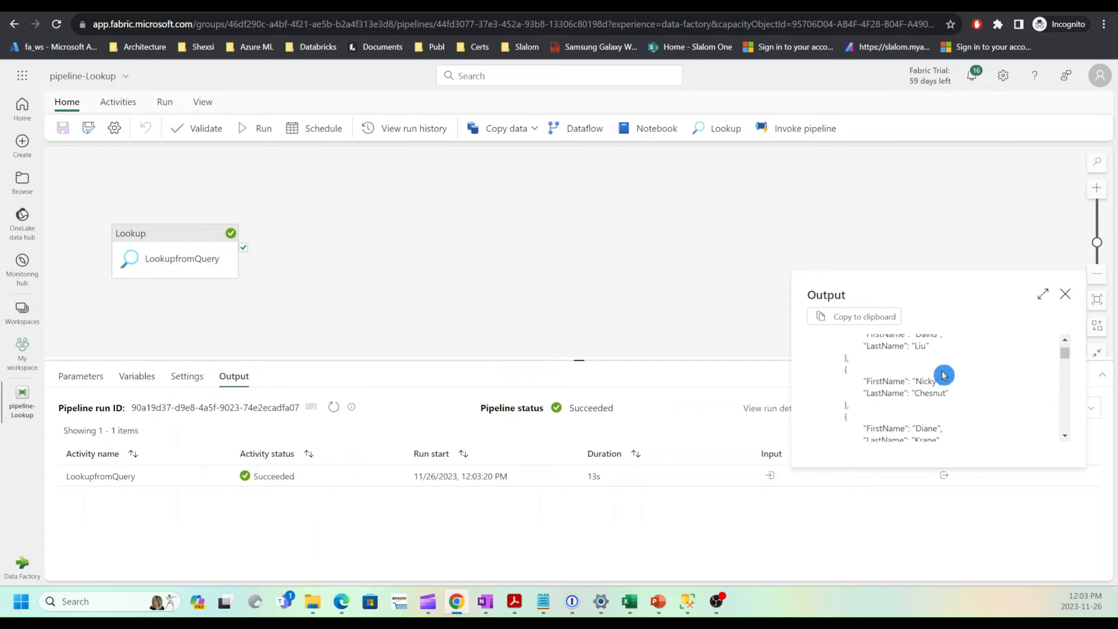
pyautogui.click(1065, 293)
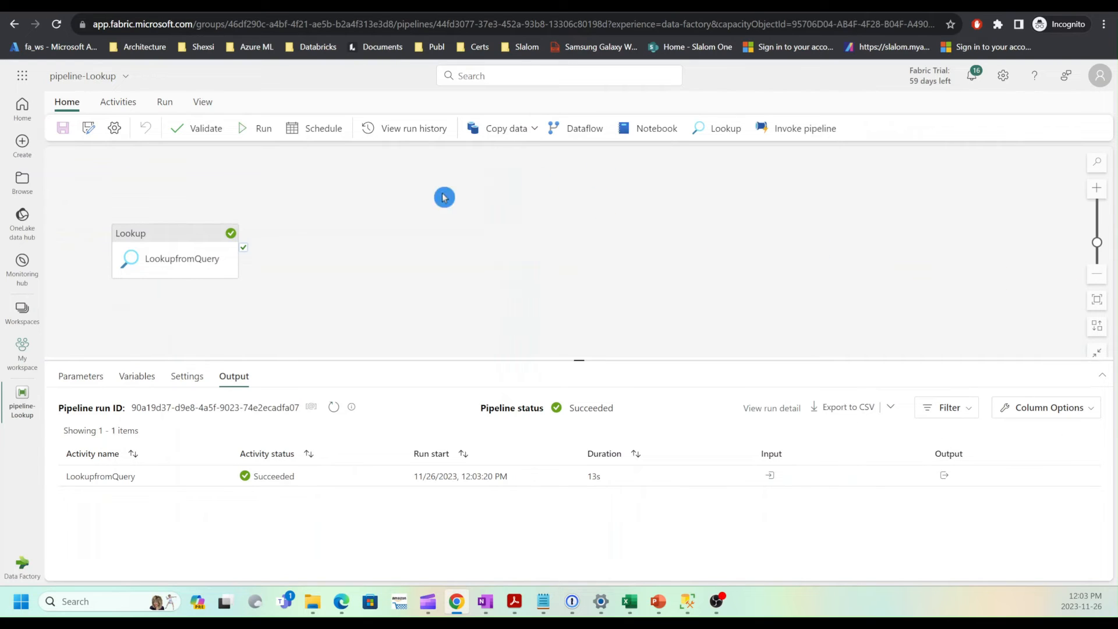
# Step: Set the LookupfromQuery activity's Use query option to Stored procedure
pyautogui.click(188, 242)
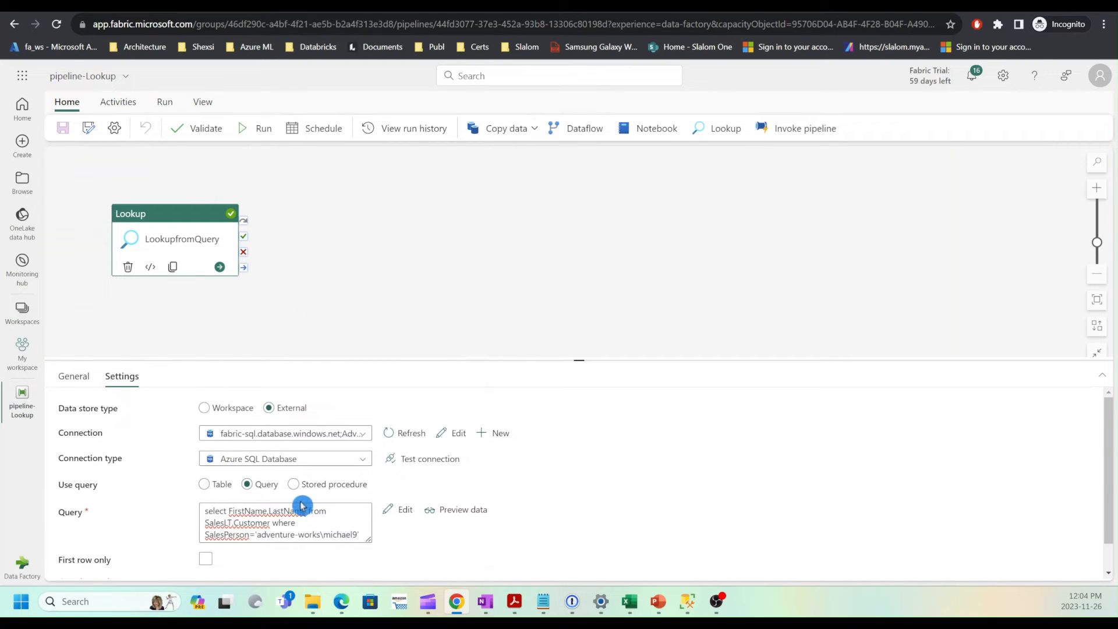
pyautogui.click(293, 485)
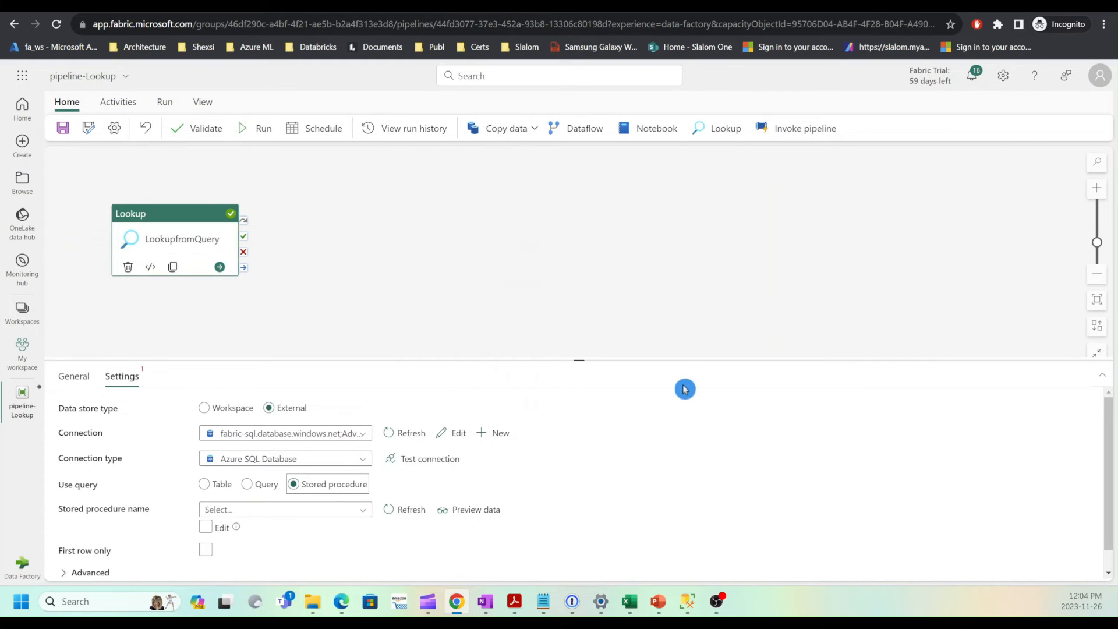
pyautogui.click(691, 601)
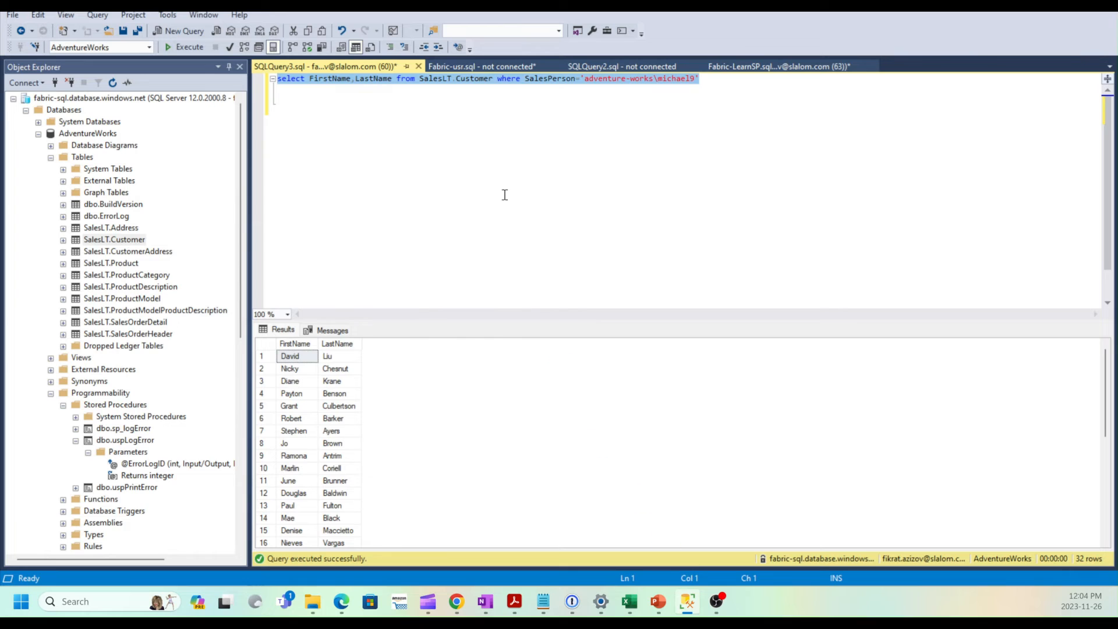
pyautogui.click(737, 66)
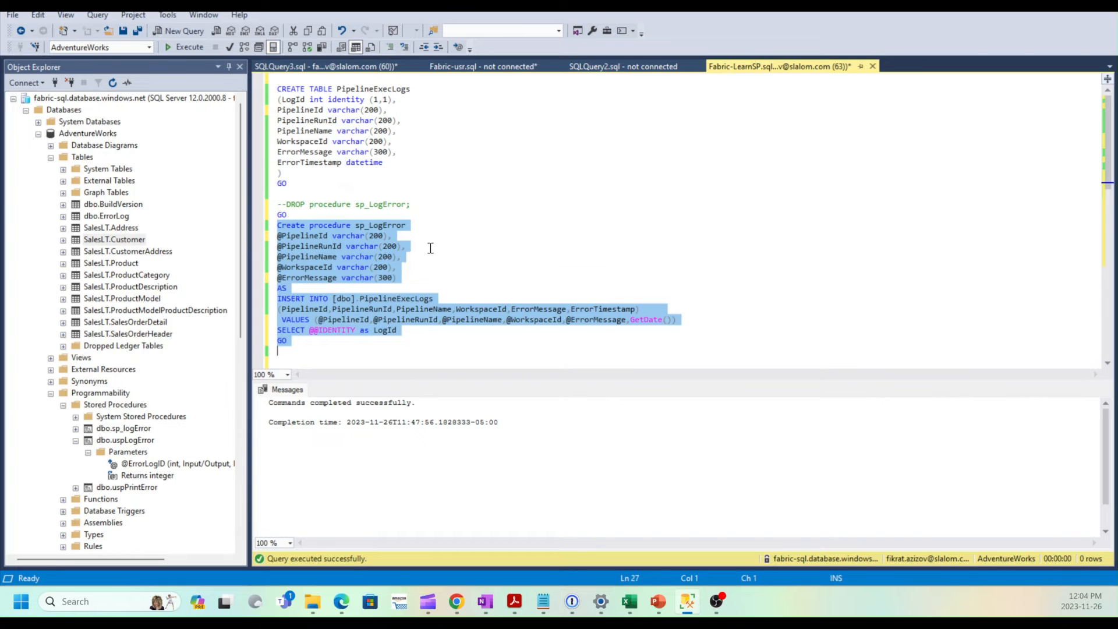
pyautogui.scroll(-1, 431, 248)
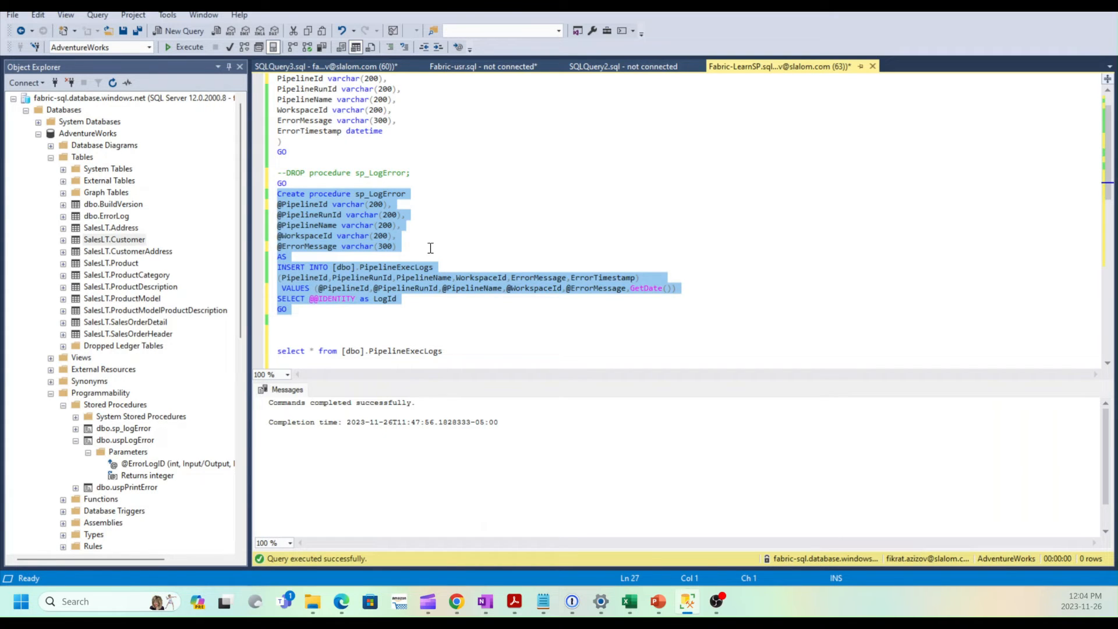
pyautogui.click(387, 298)
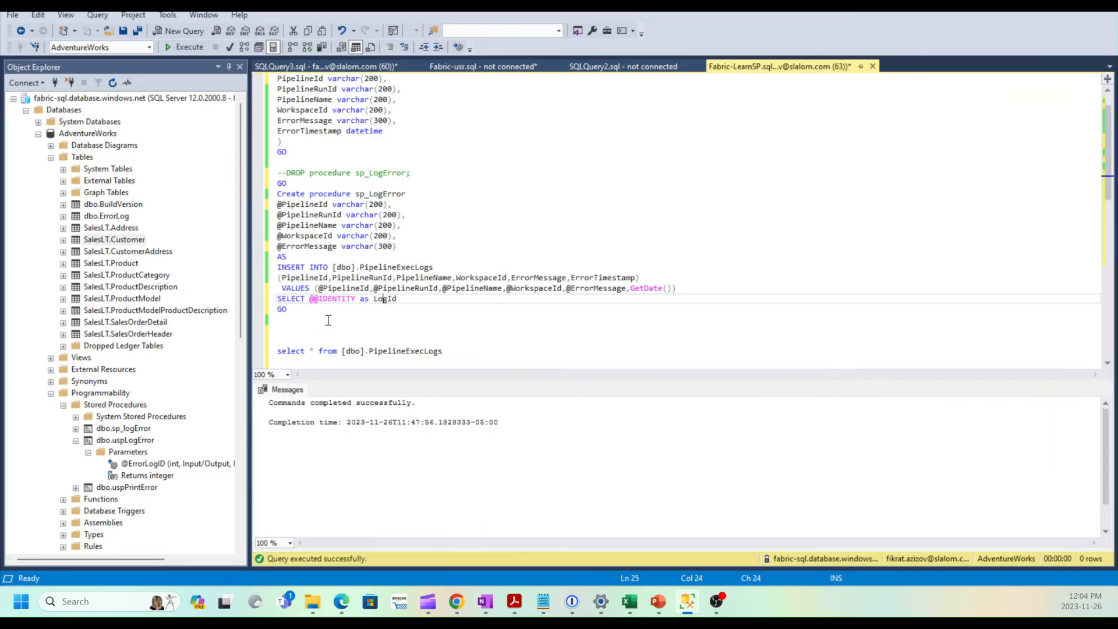
pyautogui.click(269, 300)
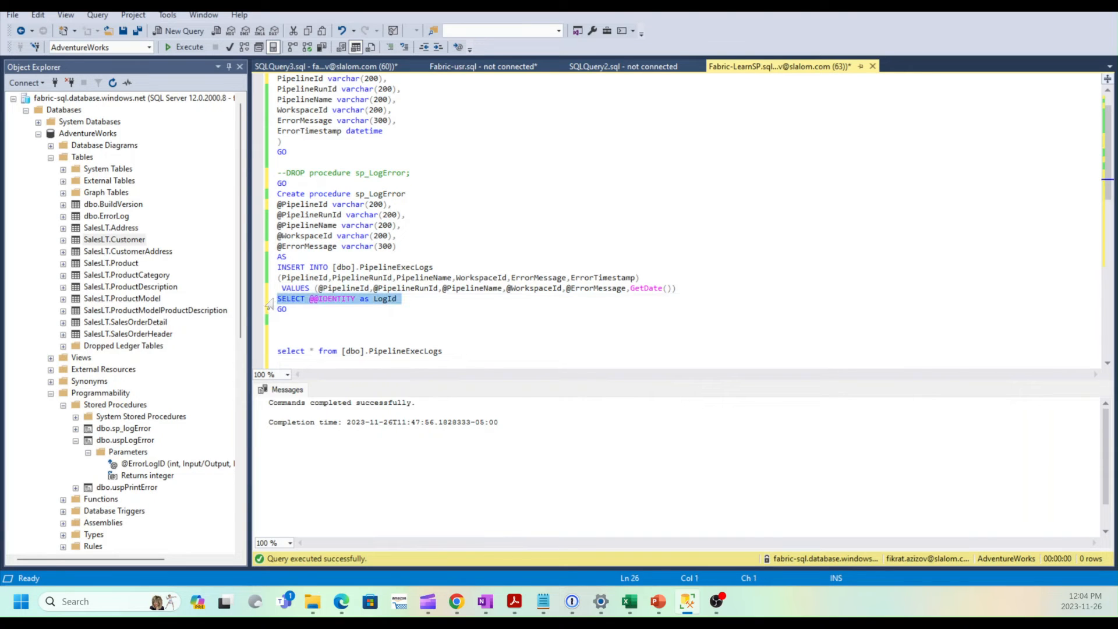
pyautogui.click(412, 299)
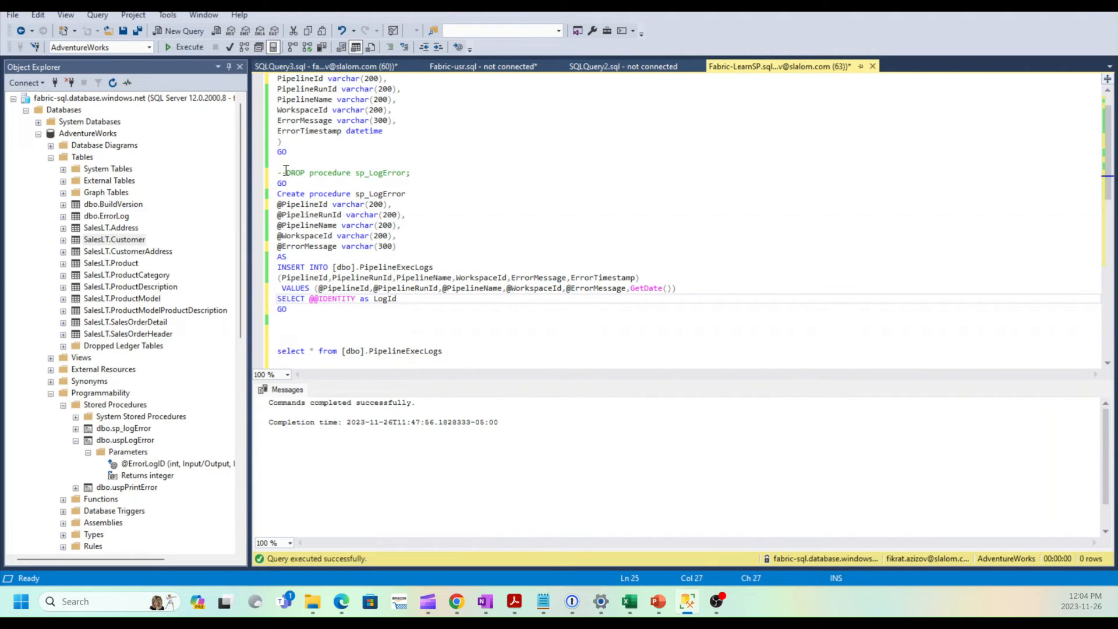
# Step: Drop the existing sp_LogError procedure and recreate it by executing its Create procedure script
pyautogui.moveTo(286, 172); pyautogui.dragTo(430, 173)
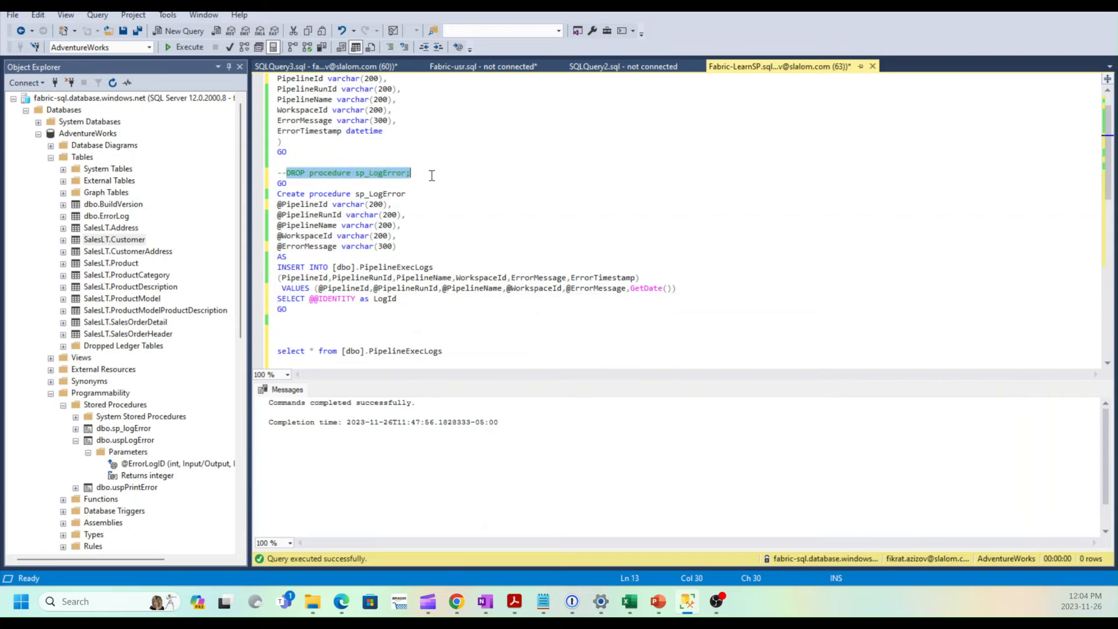
pyautogui.click(190, 48)
pyautogui.click(279, 194)
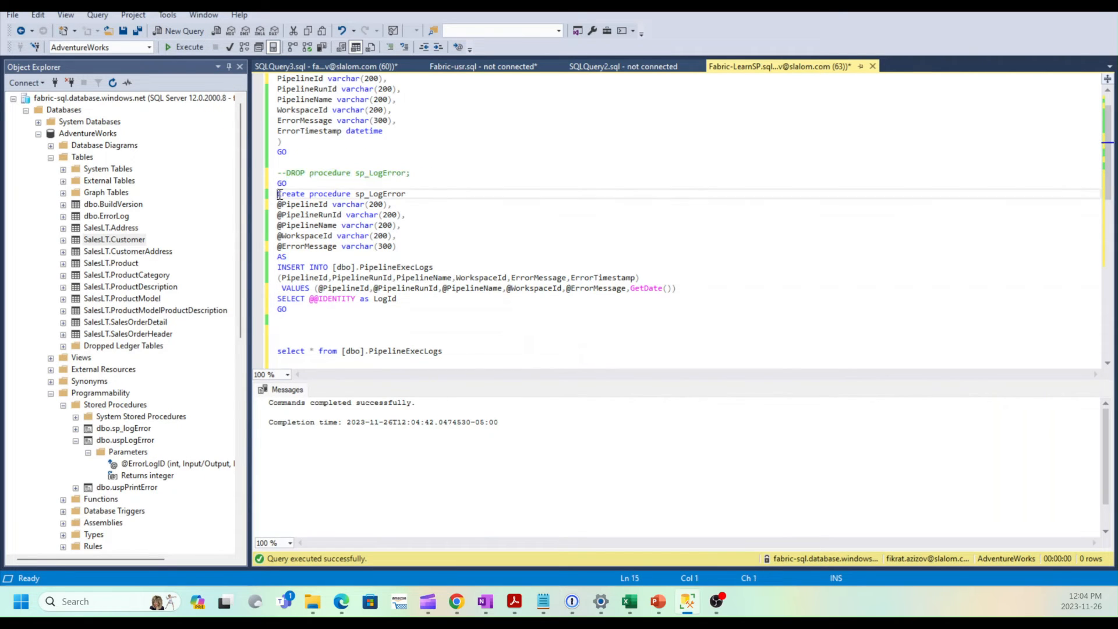
pyautogui.moveTo(279, 195); pyautogui.dragTo(343, 323)
pyautogui.click(196, 48)
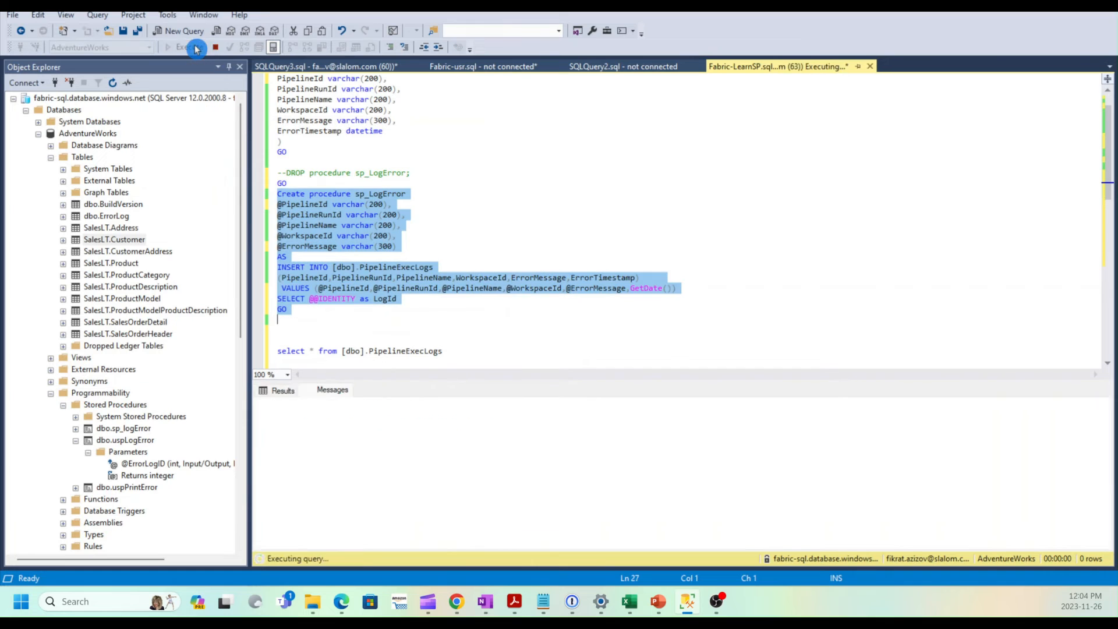
# Step: Switch back to Fabric in Chrome, enlarge the activity's settings area and choose [dbo].[sp_LogError] as the stored procedure
pyautogui.click(463, 608)
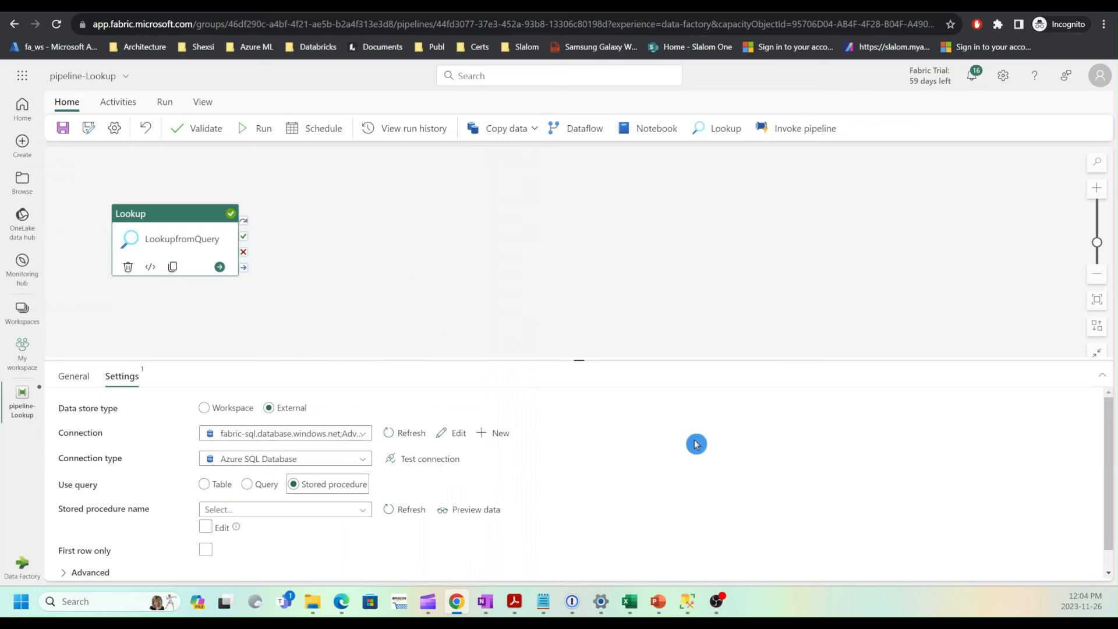
pyautogui.moveTo(659, 358); pyautogui.dragTo(654, 278)
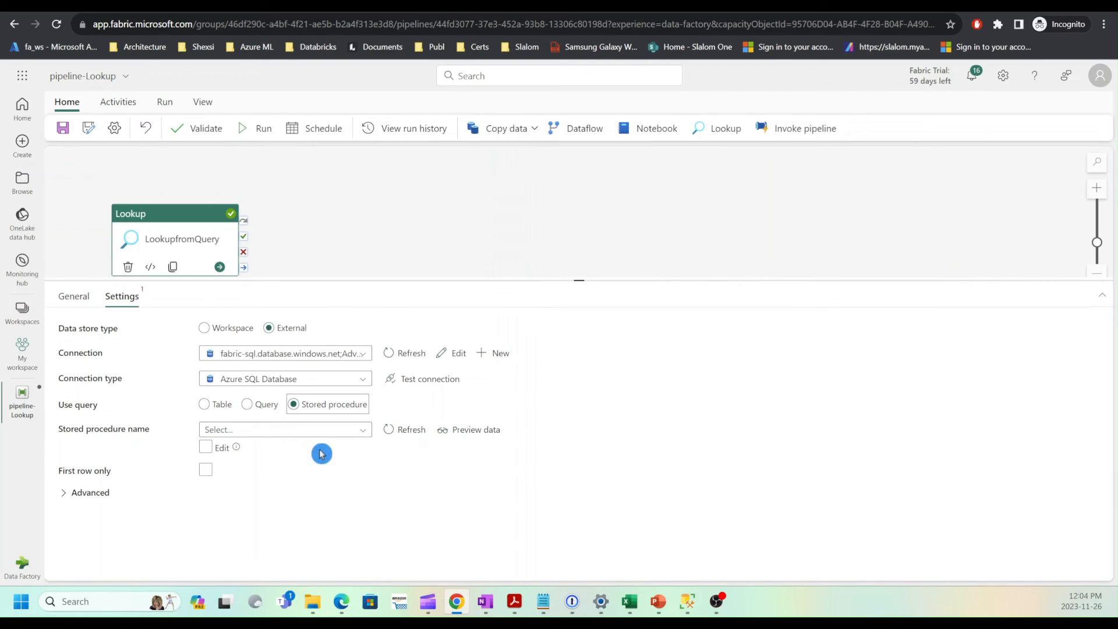
pyautogui.click(362, 429)
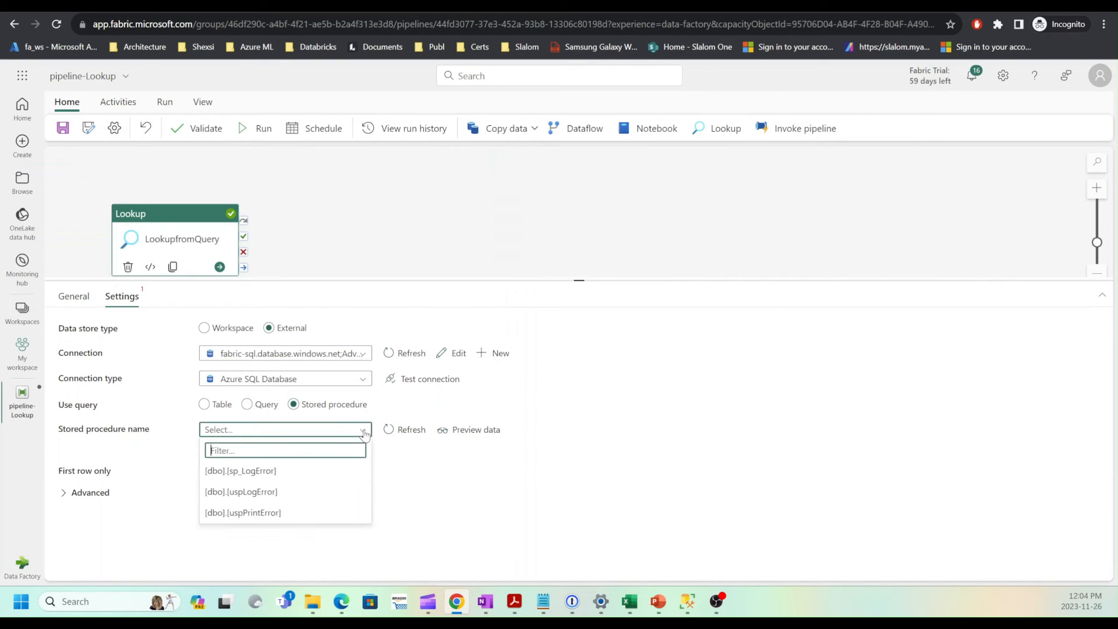
pyautogui.click(265, 482)
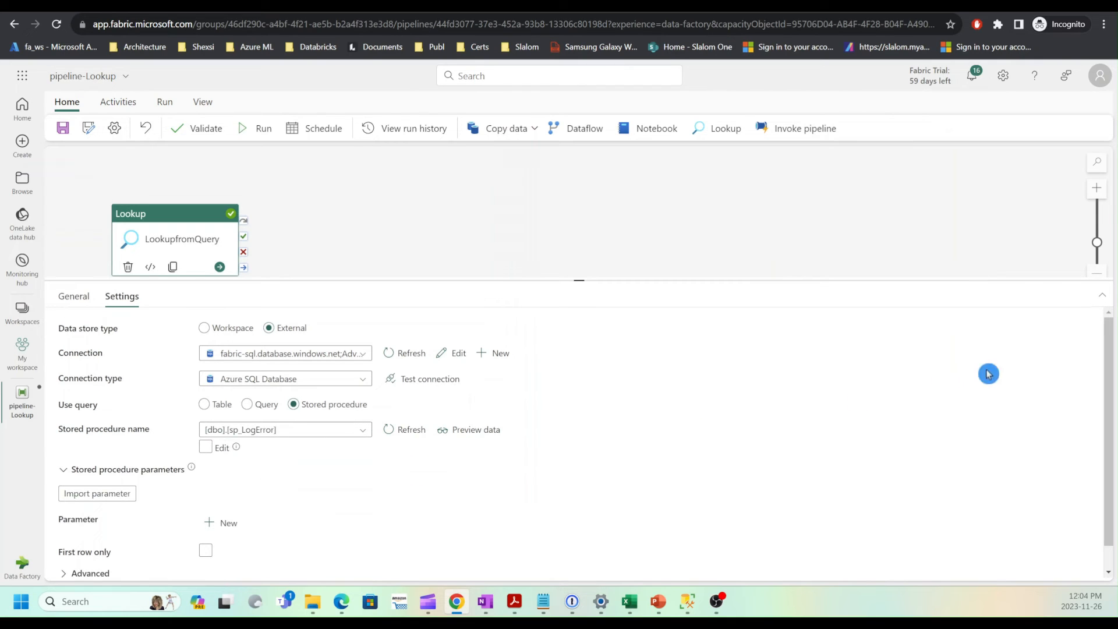
# Step: Import the parameters of the sp_LogError stored procedure and review their names and types
pyautogui.scroll(-1, 918, 367)
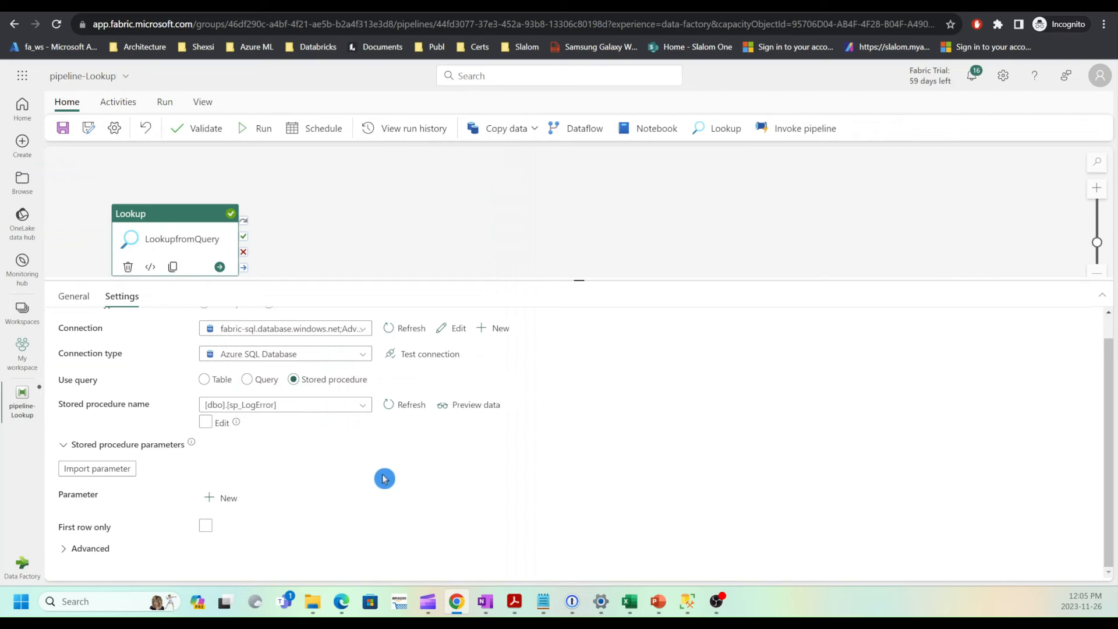
pyautogui.click(89, 470)
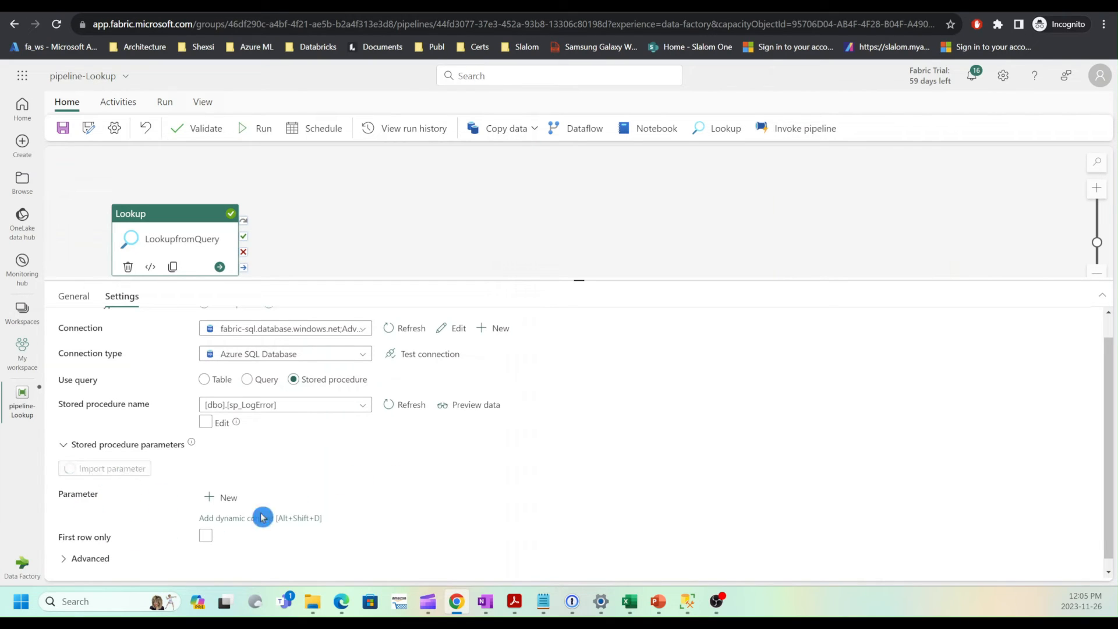
pyautogui.scroll(-1, 505, 457)
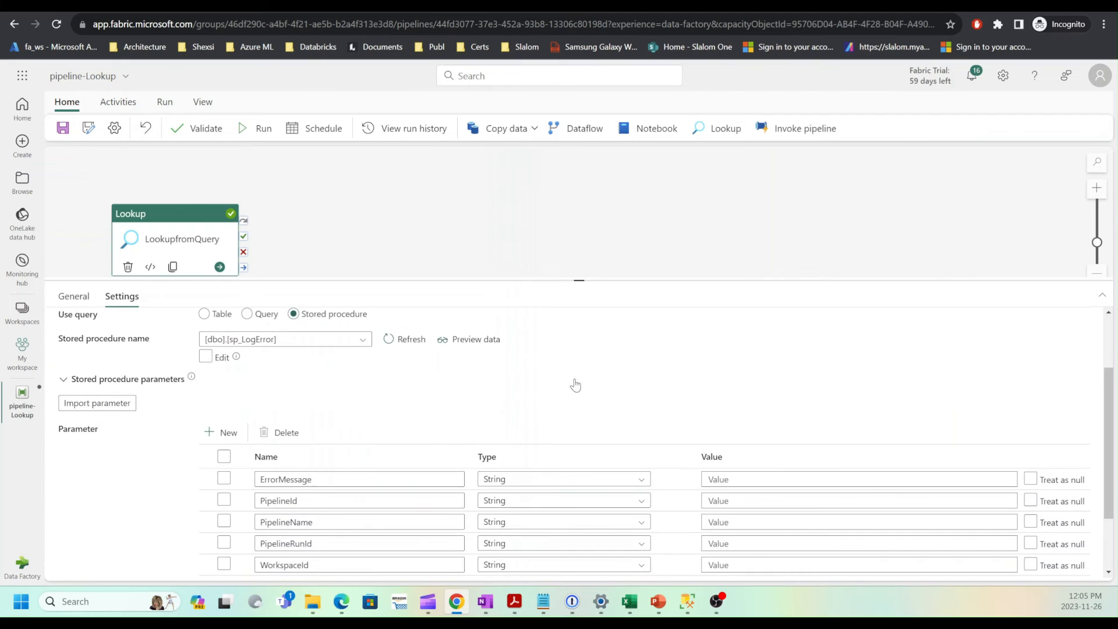
pyautogui.scroll(-1, 575, 387)
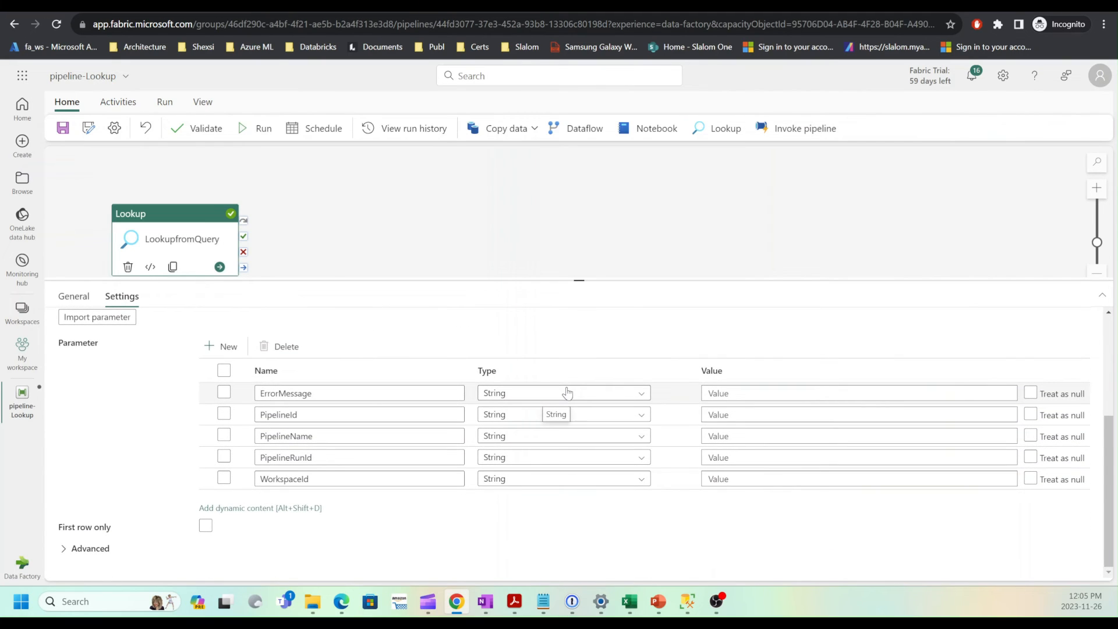
pyautogui.click(558, 401)
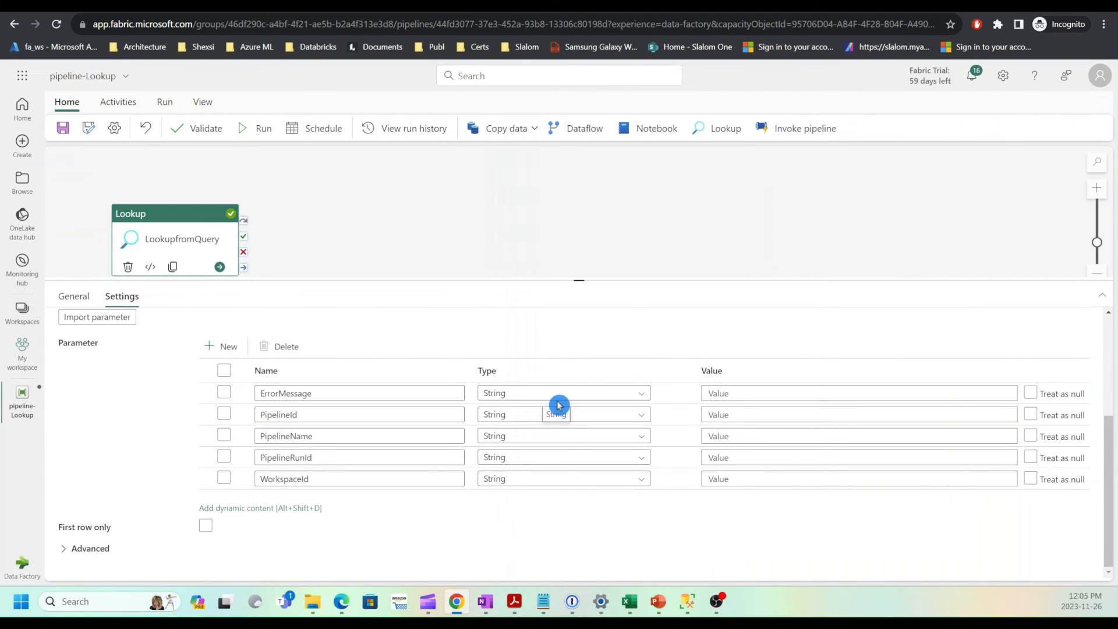
# Step: Set the ErrorMessage parameter's value to "test error messsage"
pyautogui.scroll(1, 519, 408)
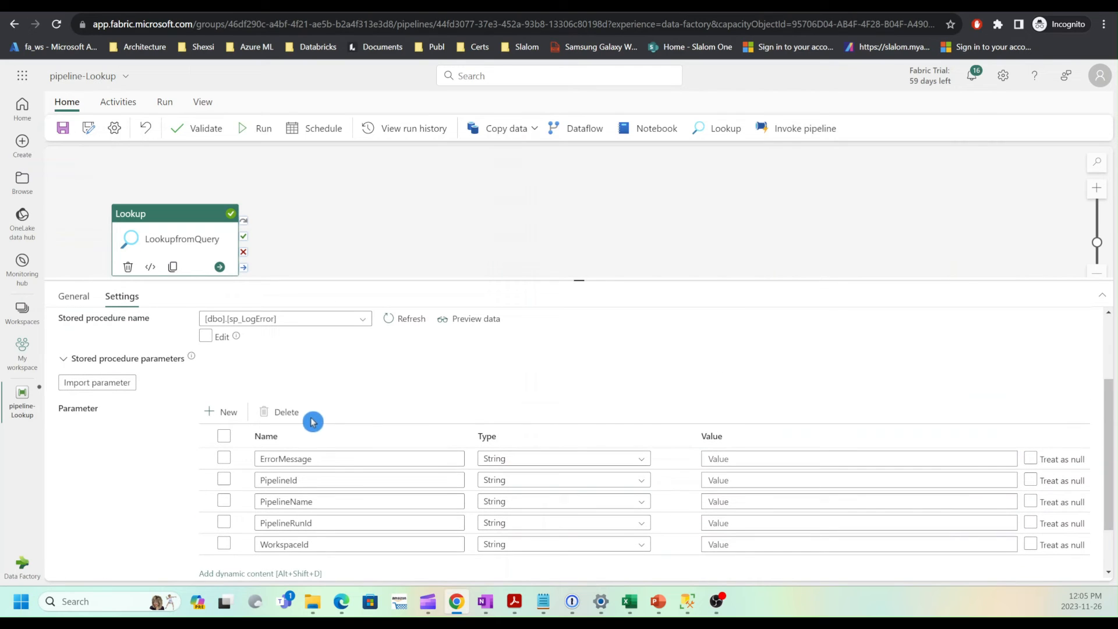
pyautogui.click(786, 460)
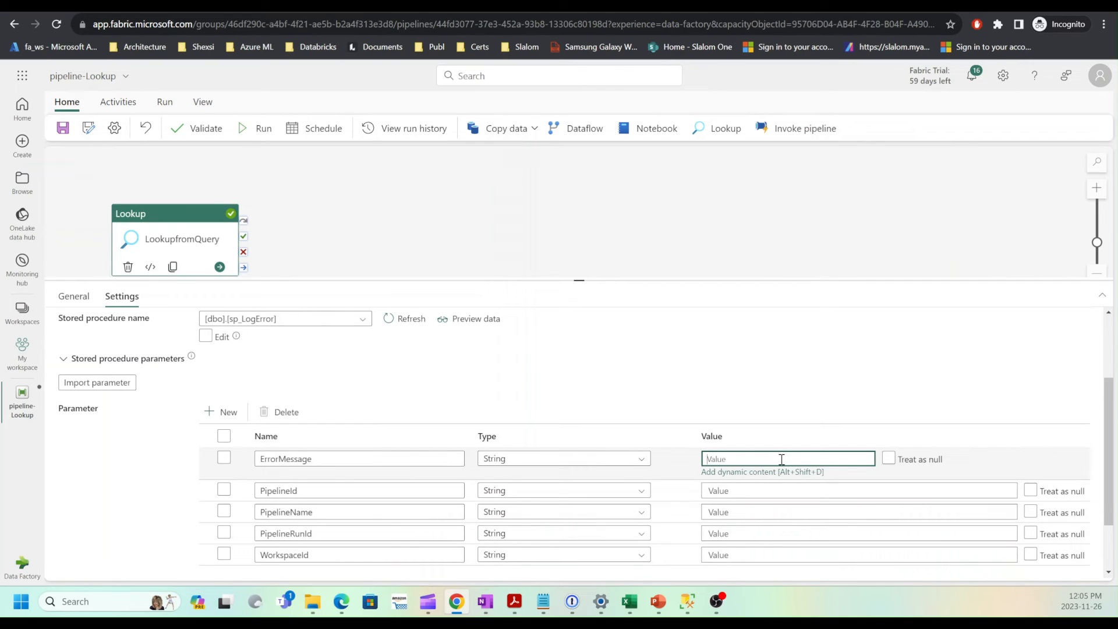
pyautogui.write('test error messsage')
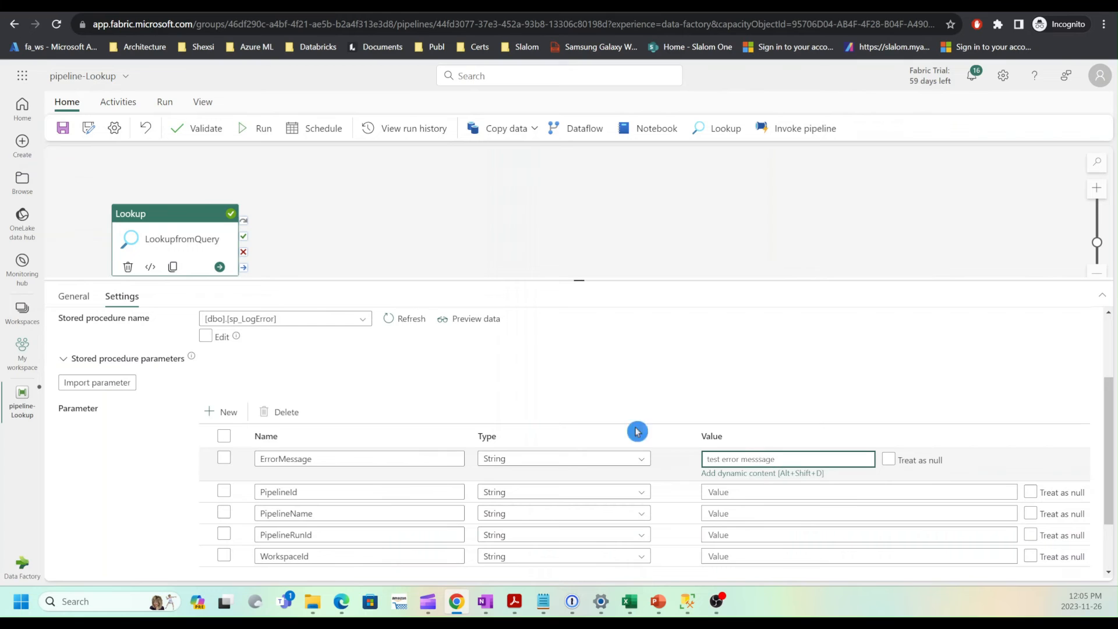
pyautogui.scroll(-2, 627, 472)
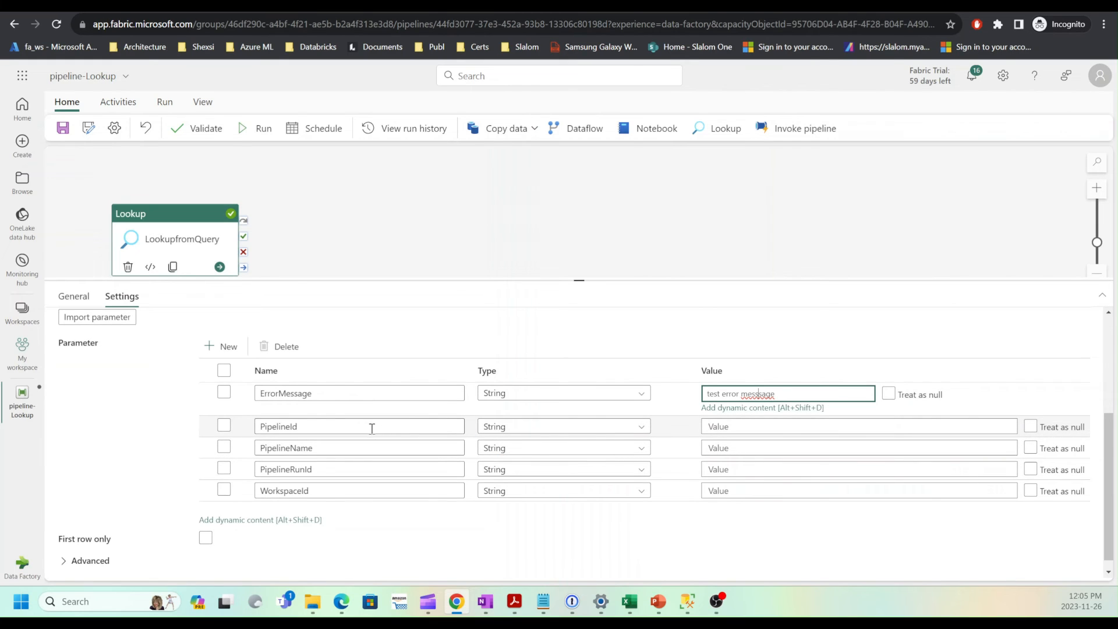
pyautogui.click(717, 428)
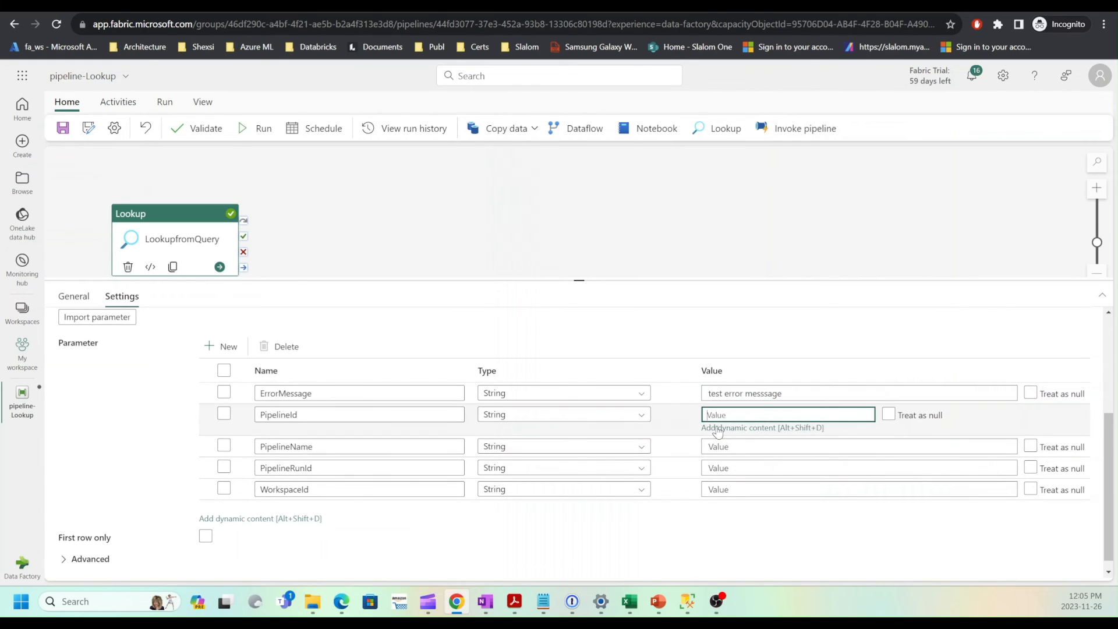
pyautogui.click(719, 429)
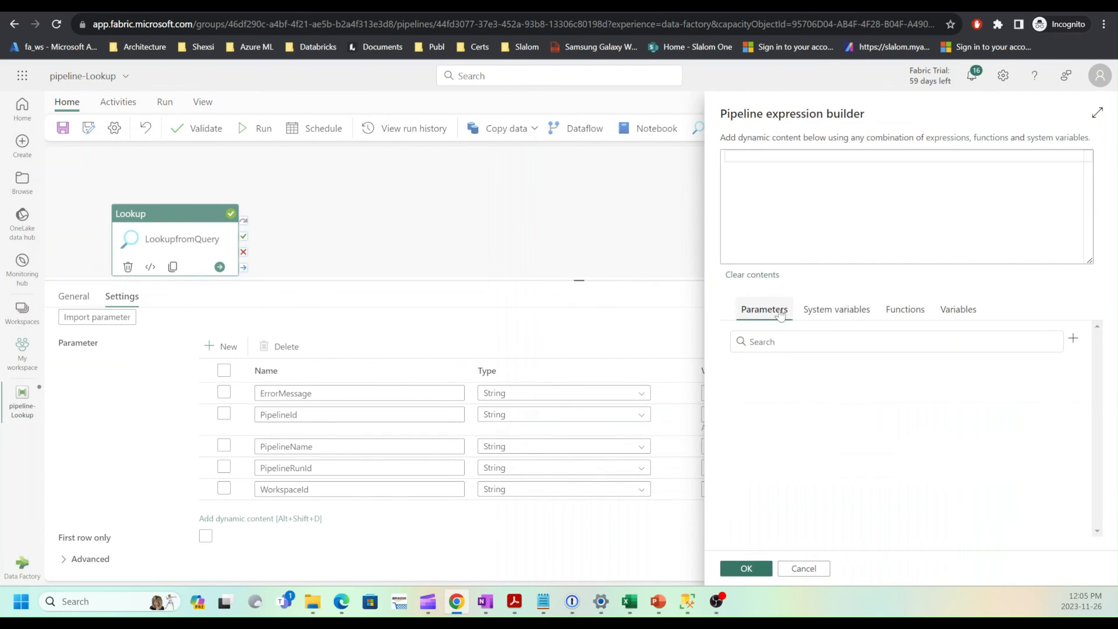
pyautogui.click(847, 314)
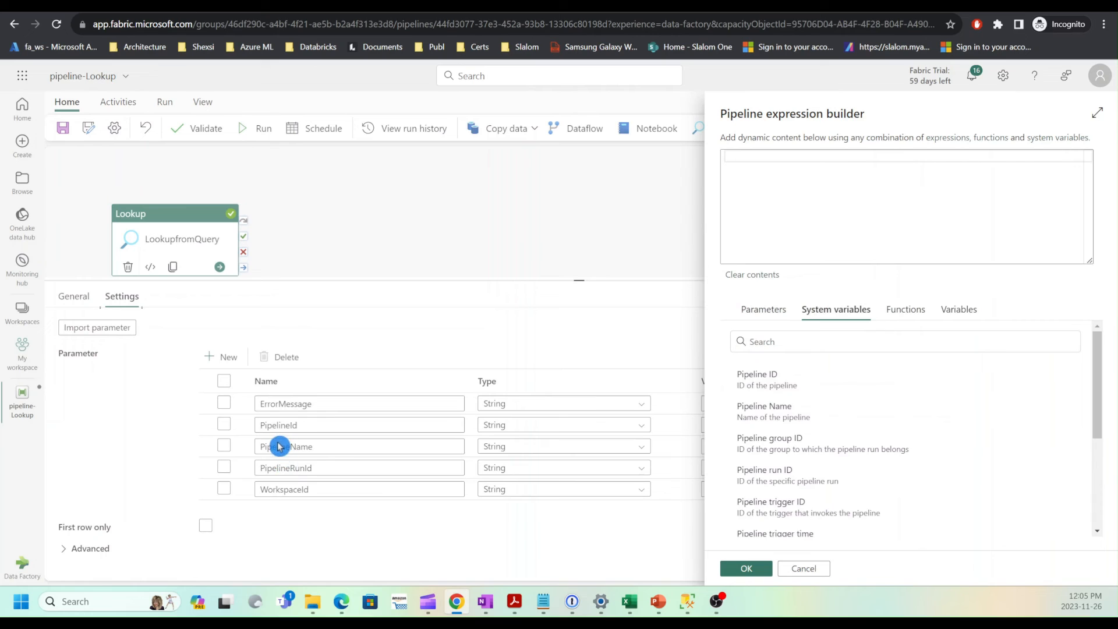
pyautogui.click(757, 377)
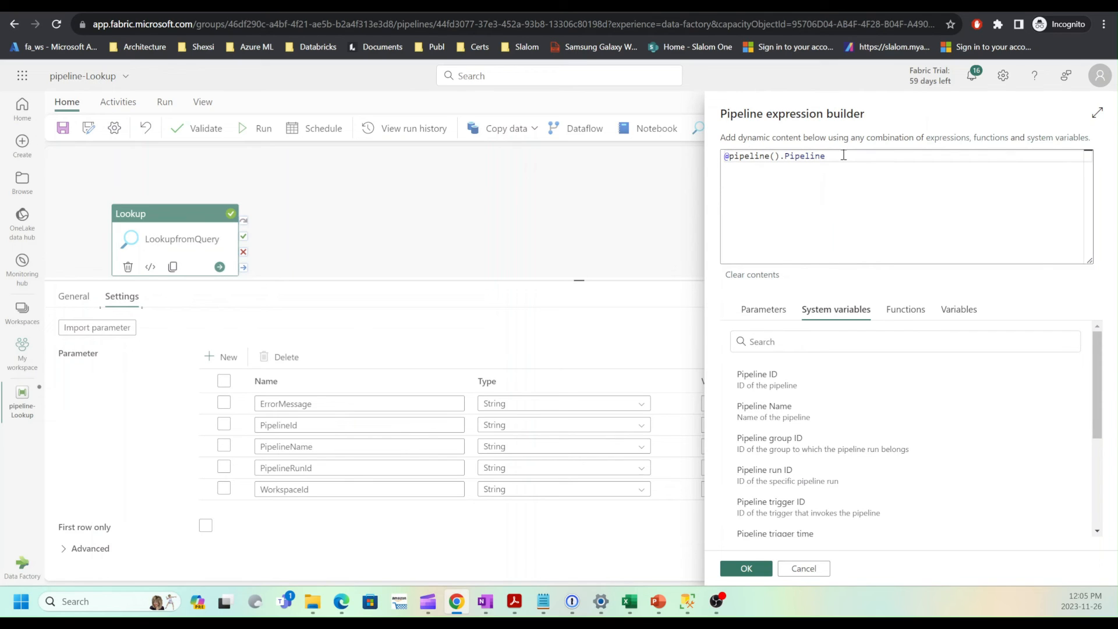
pyautogui.click(750, 569)
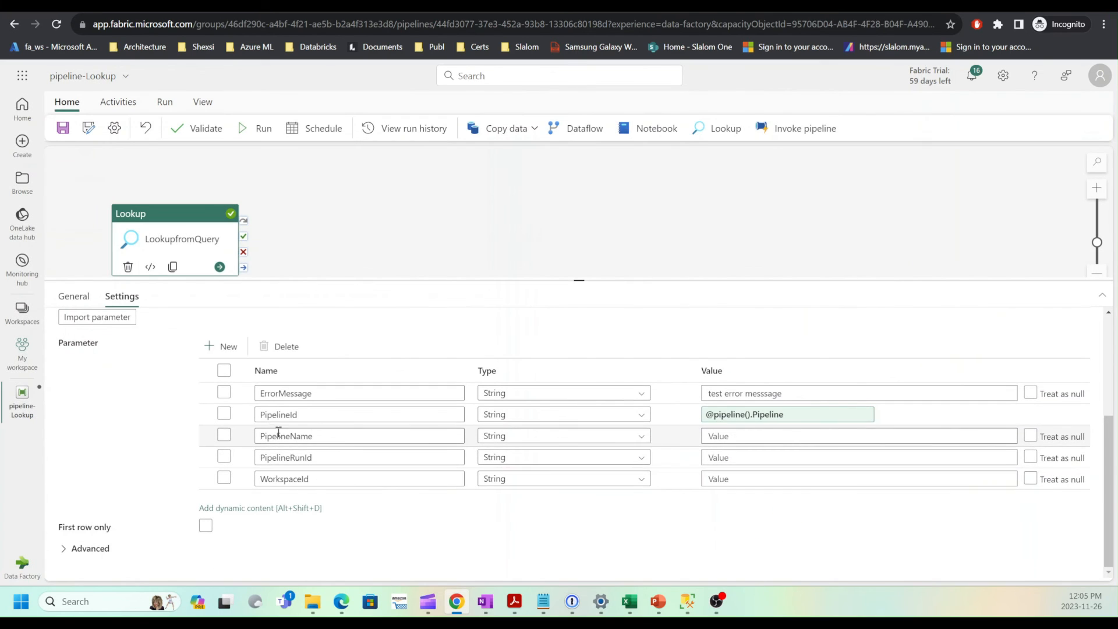
pyautogui.click(722, 436)
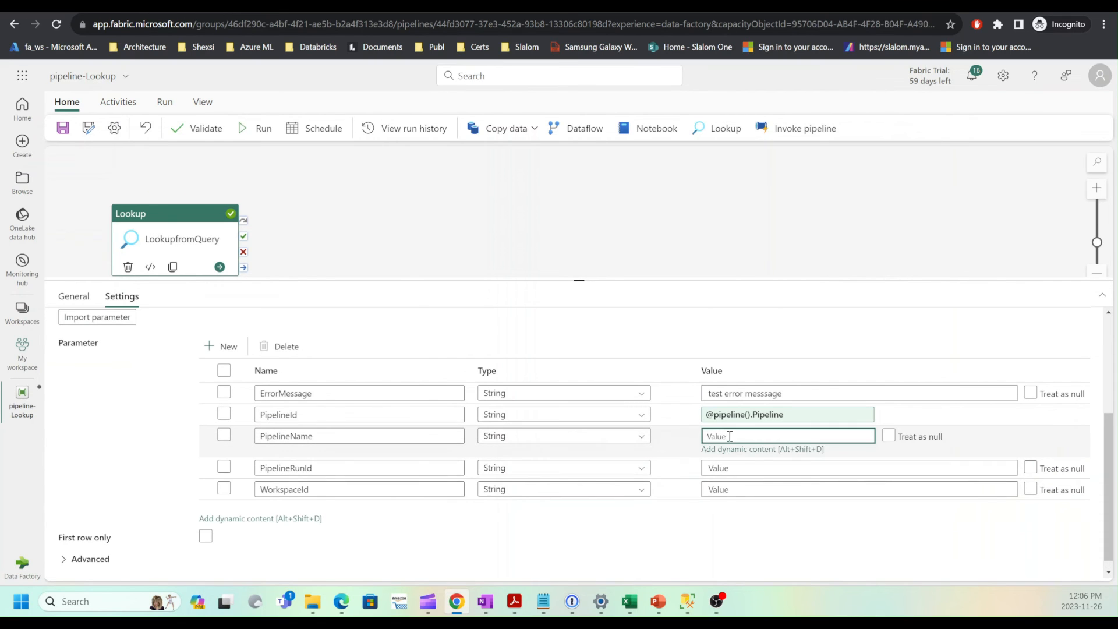
pyautogui.click(739, 449)
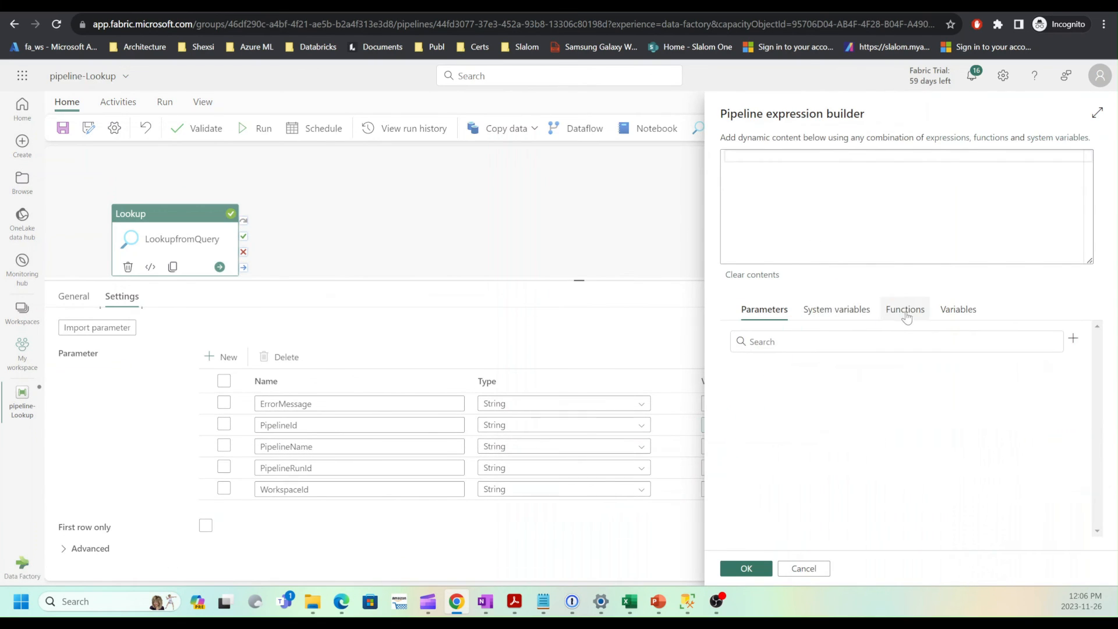
pyautogui.click(833, 309)
pyautogui.click(764, 411)
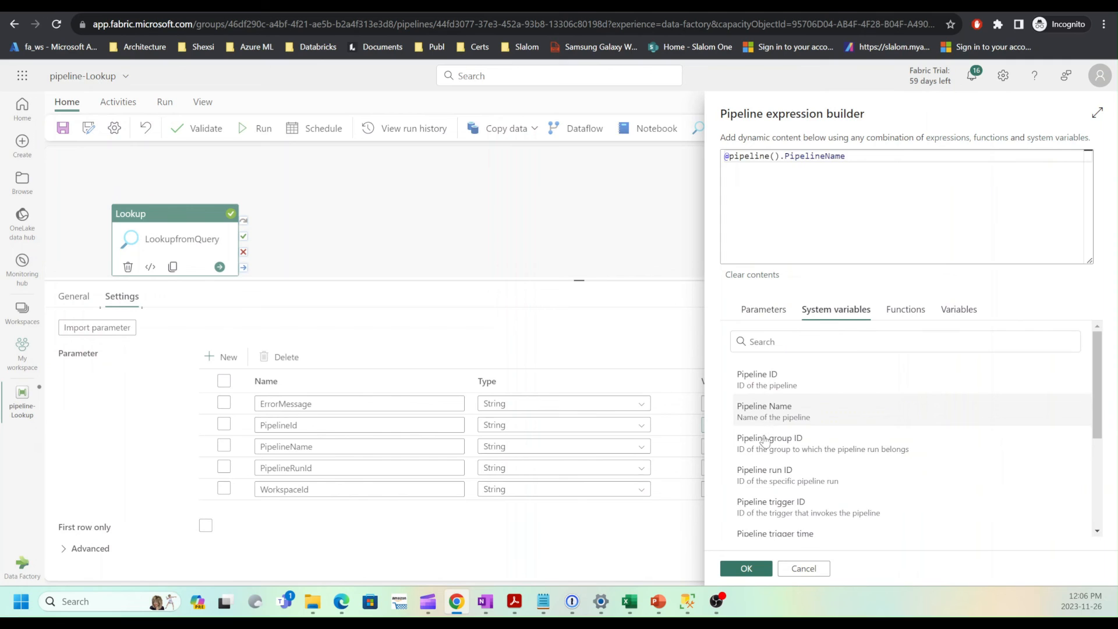
pyautogui.click(735, 568)
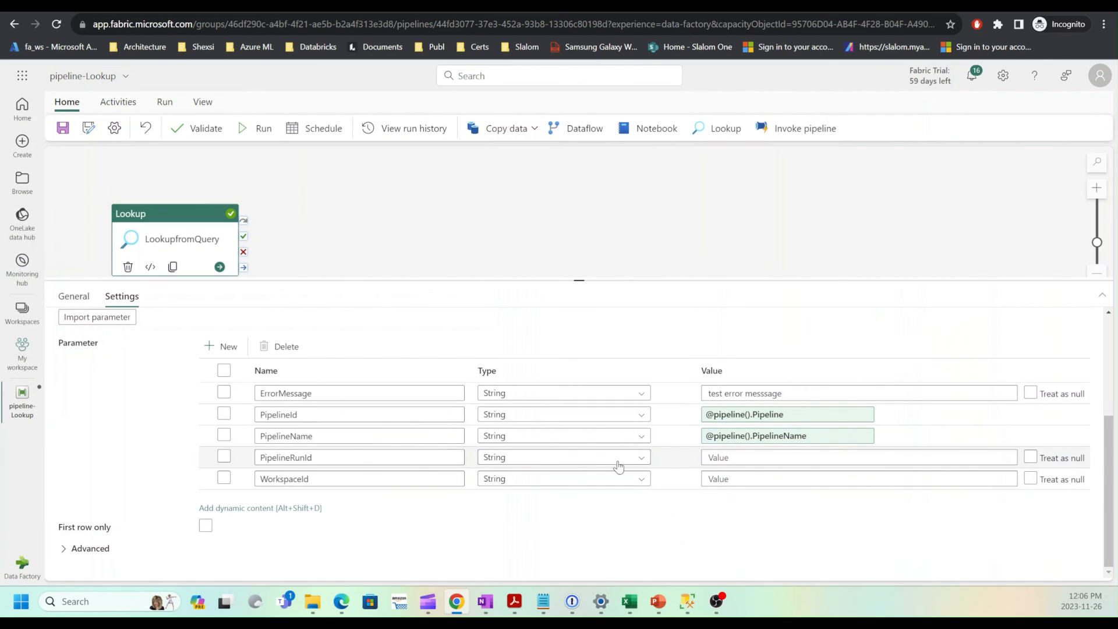
pyautogui.click(735, 457)
pyautogui.click(736, 471)
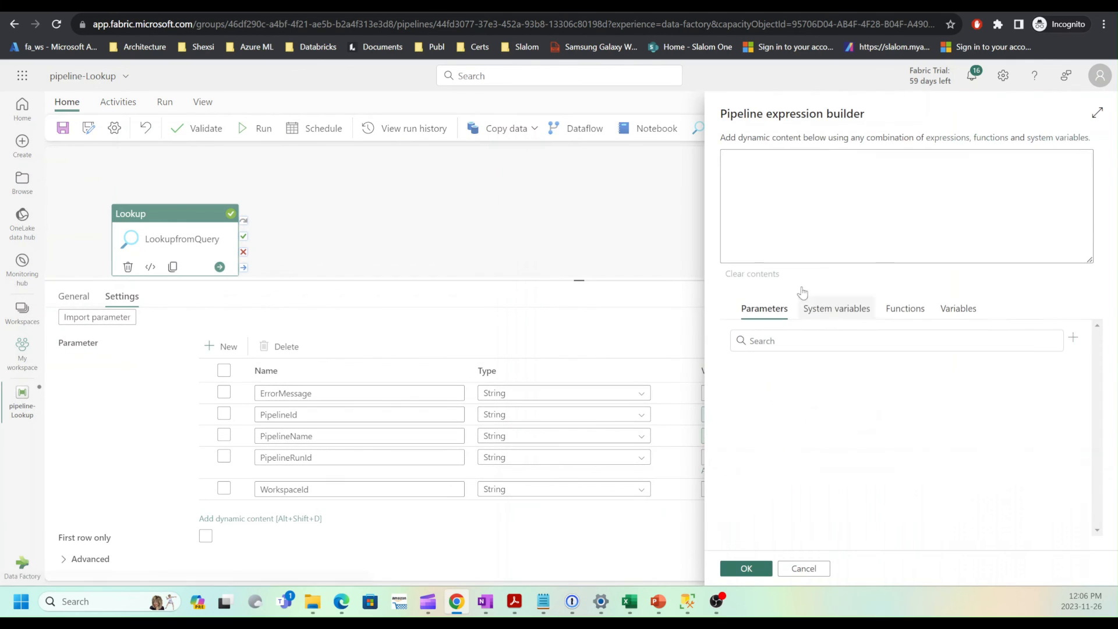
pyautogui.click(836, 309)
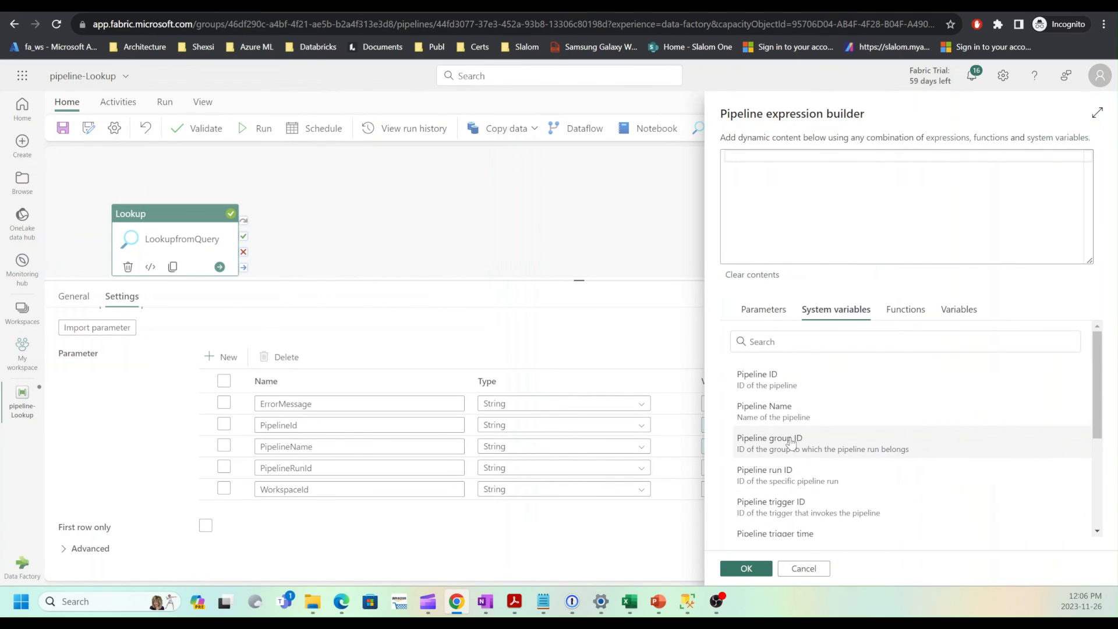
pyautogui.click(766, 473)
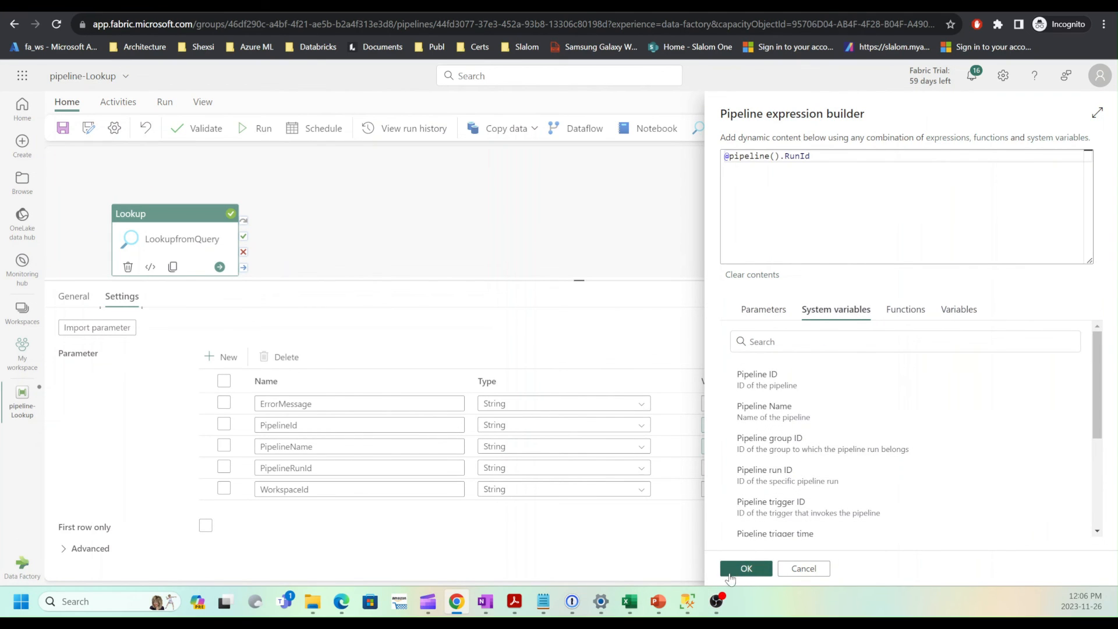
pyautogui.click(746, 568)
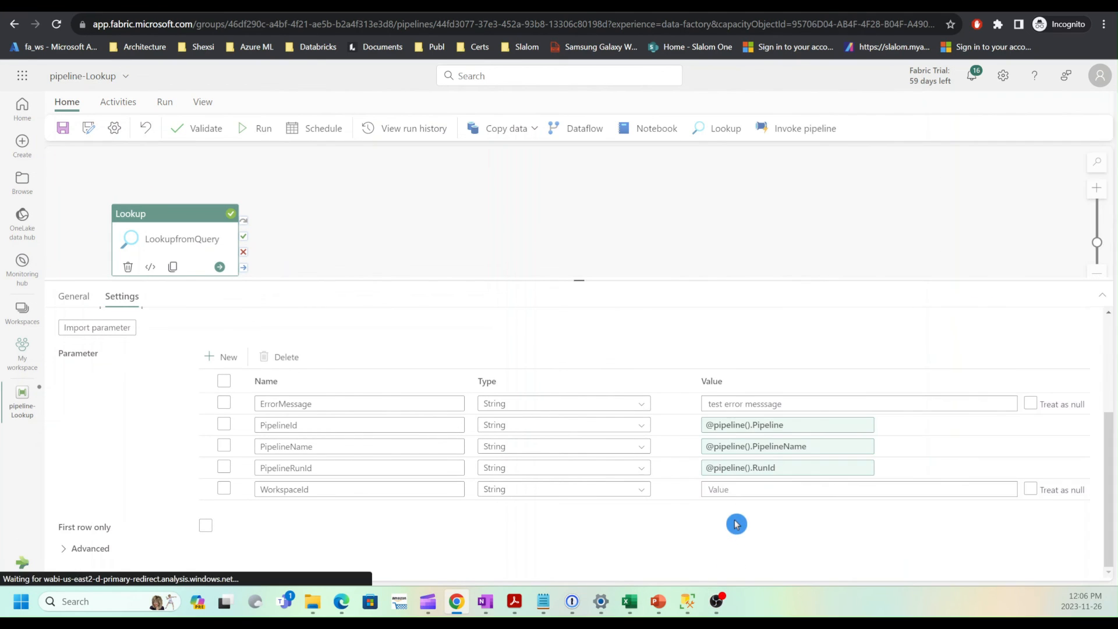
pyautogui.click(744, 478)
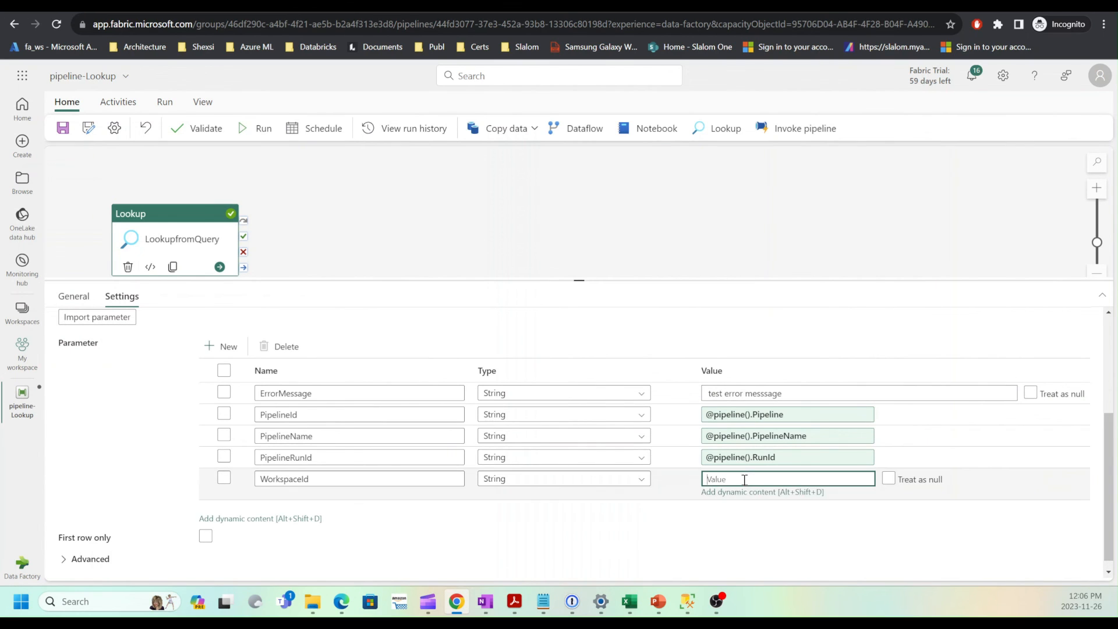
pyautogui.click(744, 492)
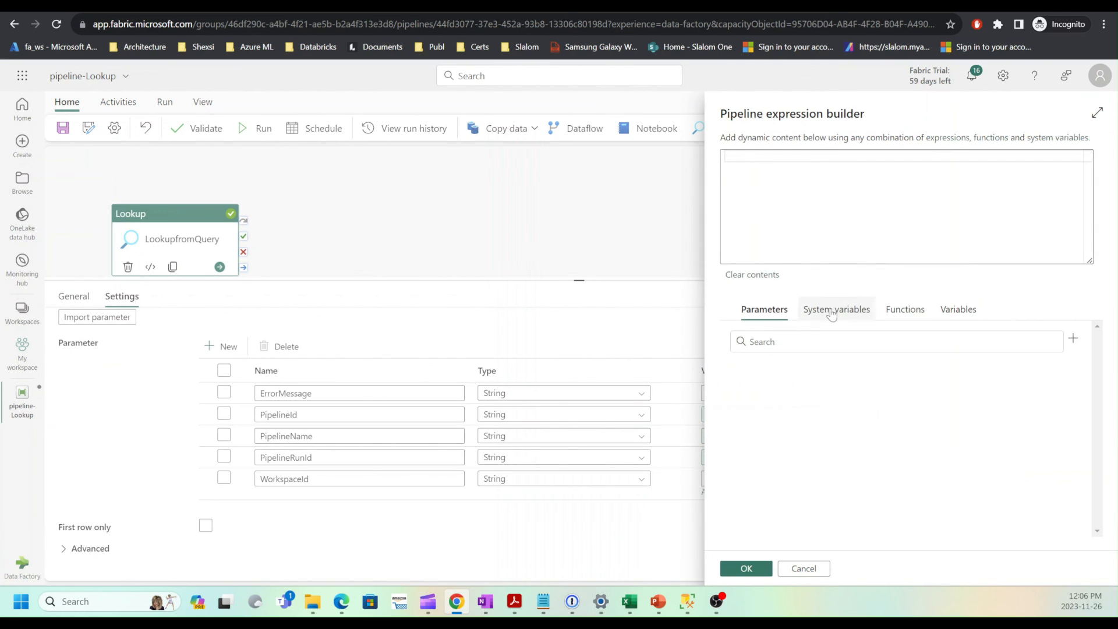
pyautogui.click(835, 314)
pyautogui.scroll(-3, 757, 501)
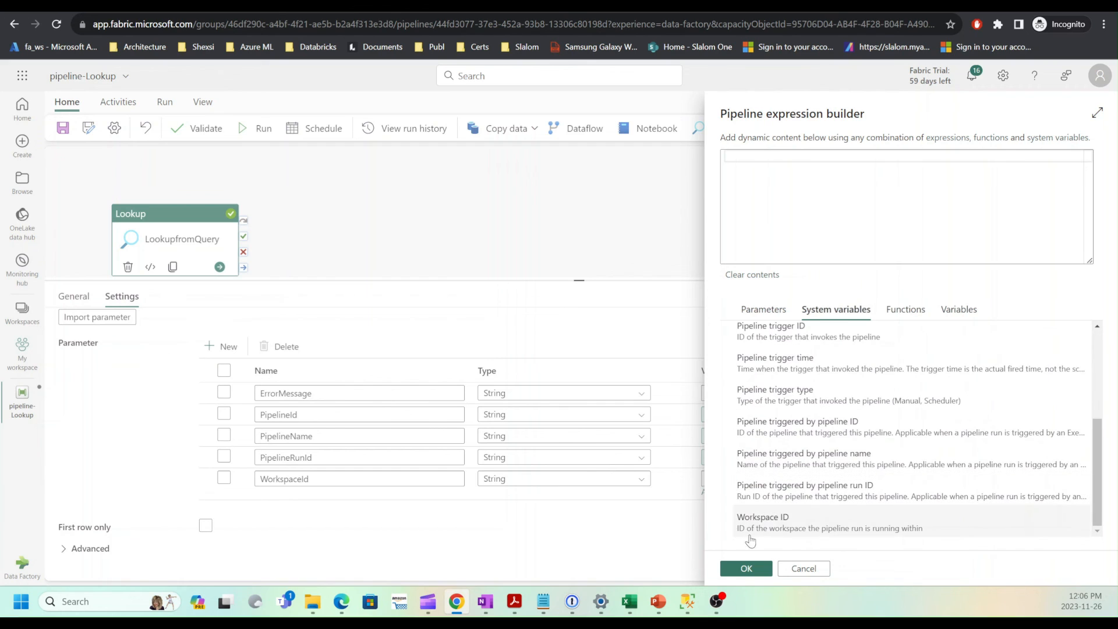
pyautogui.click(757, 520)
pyautogui.click(746, 568)
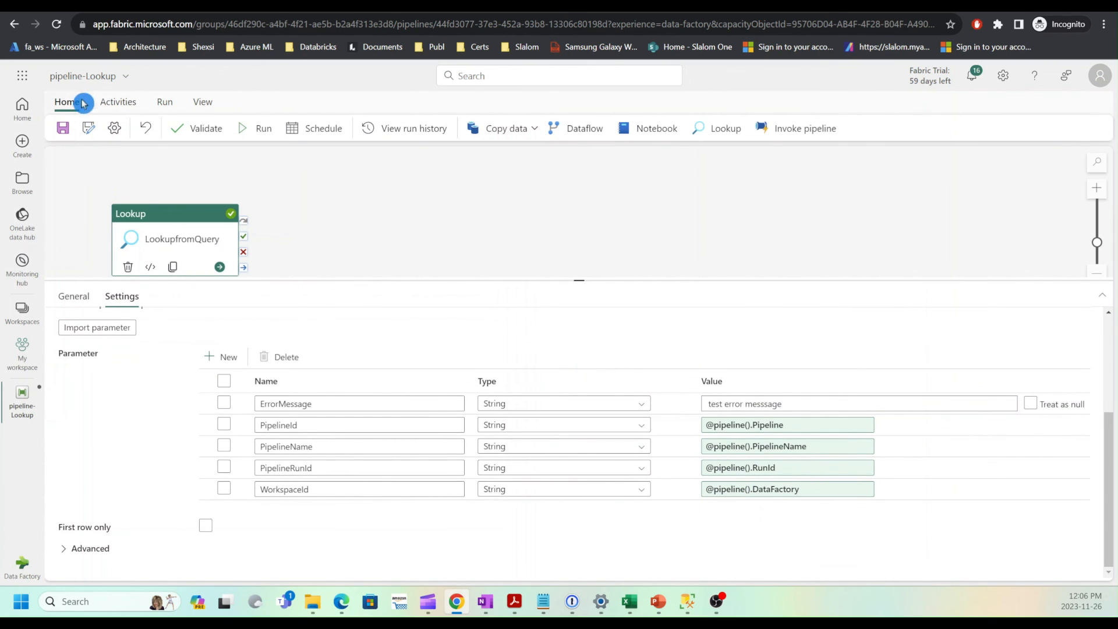
# Step: Save the pipeline-Lookup pipeline with its new parameter values and run it
pyautogui.click(65, 127)
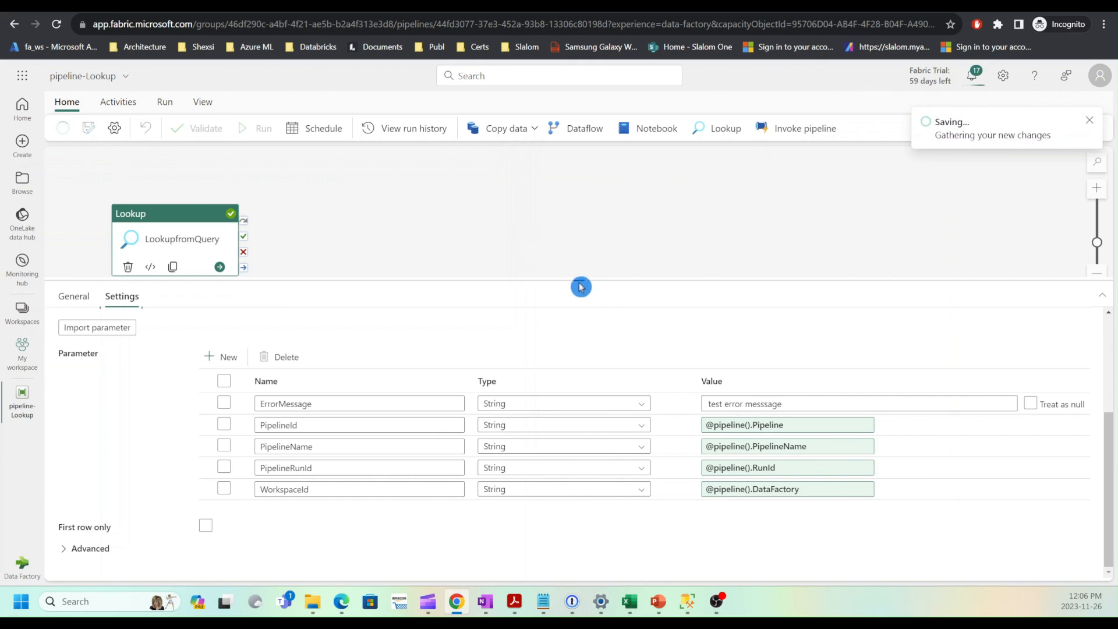
pyautogui.moveTo(578, 285); pyautogui.dragTo(579, 333)
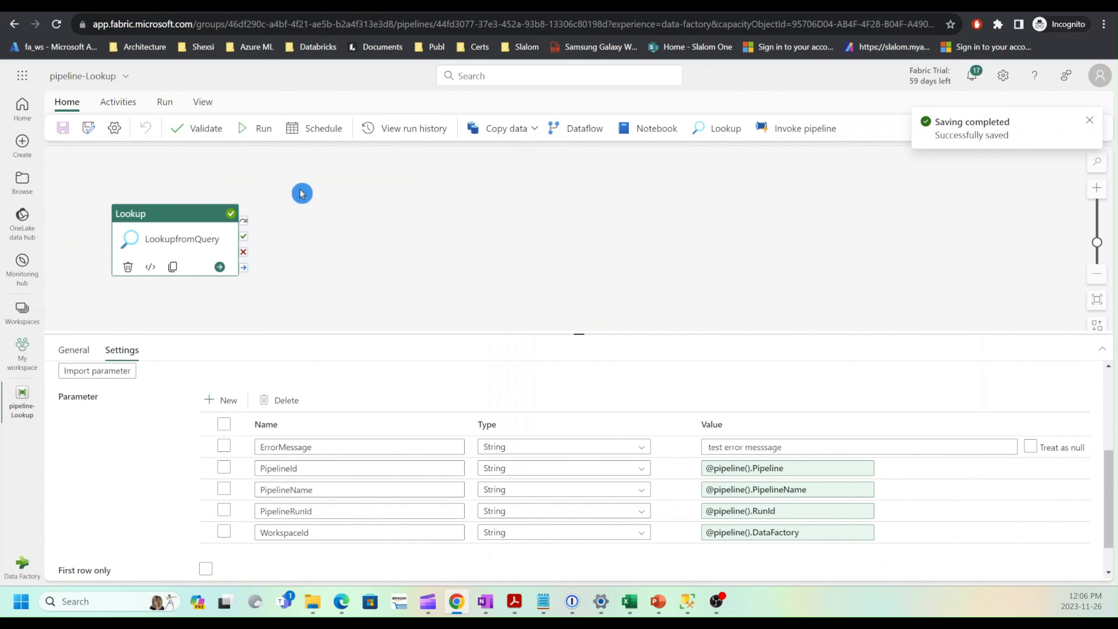
pyautogui.click(259, 136)
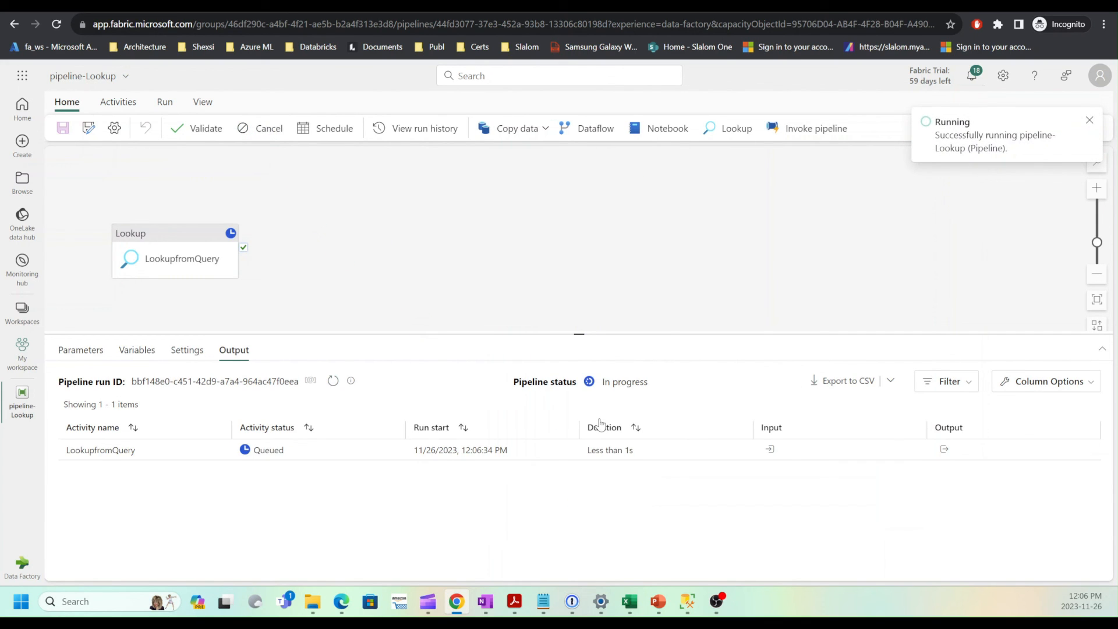
# Step: Examine the output of the LookupfromQuery activity run for the value the stored procedure returns, and close it
pyautogui.click(948, 494)
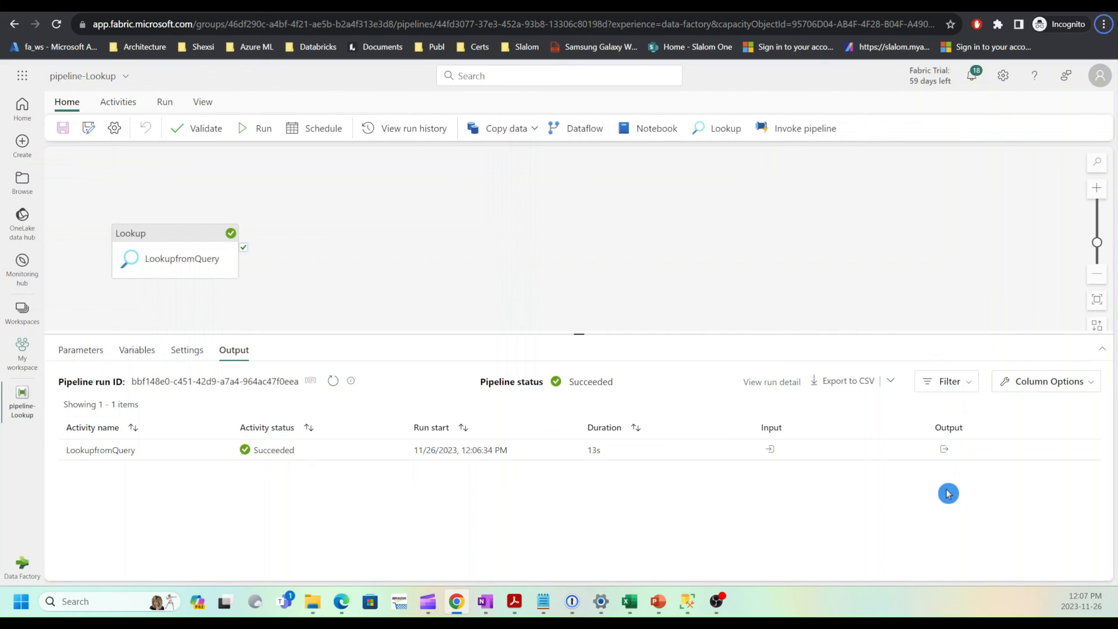
pyautogui.click(944, 452)
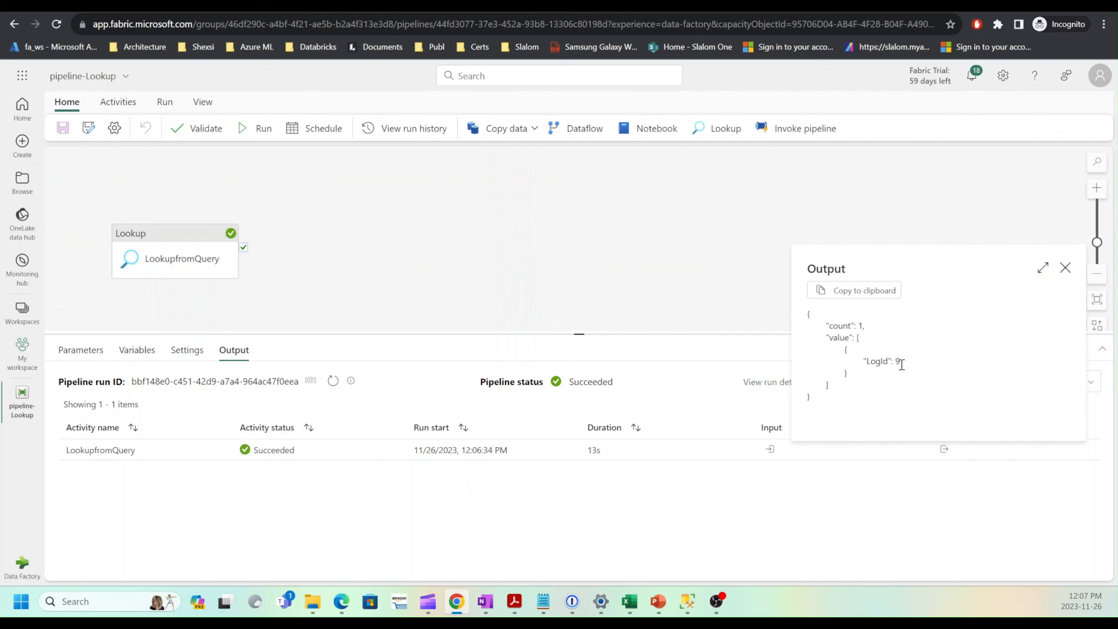
pyautogui.click(1065, 269)
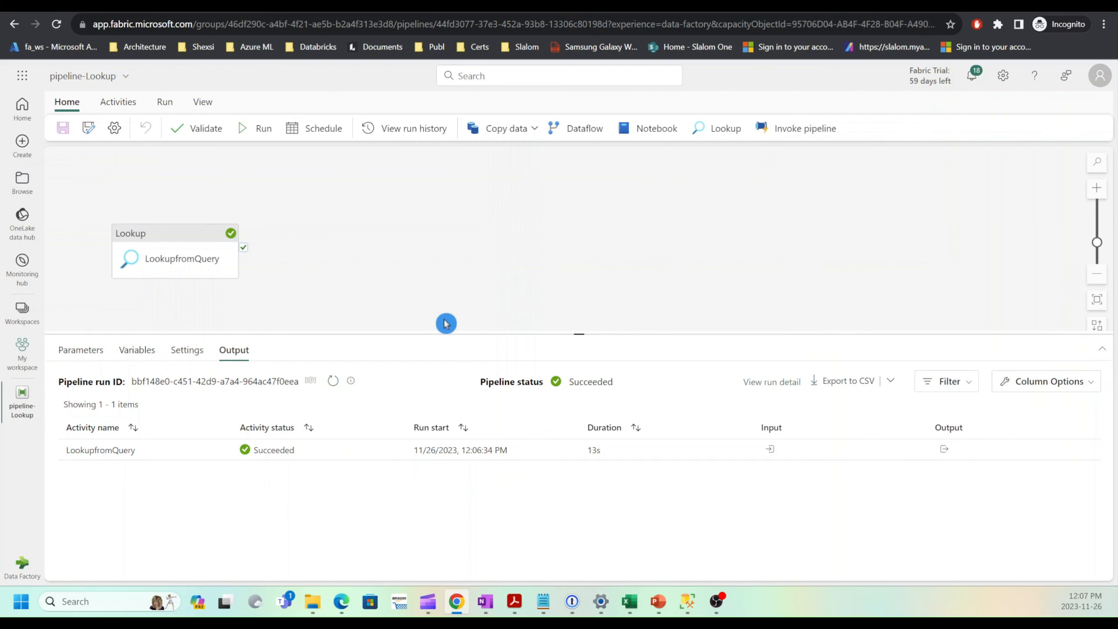